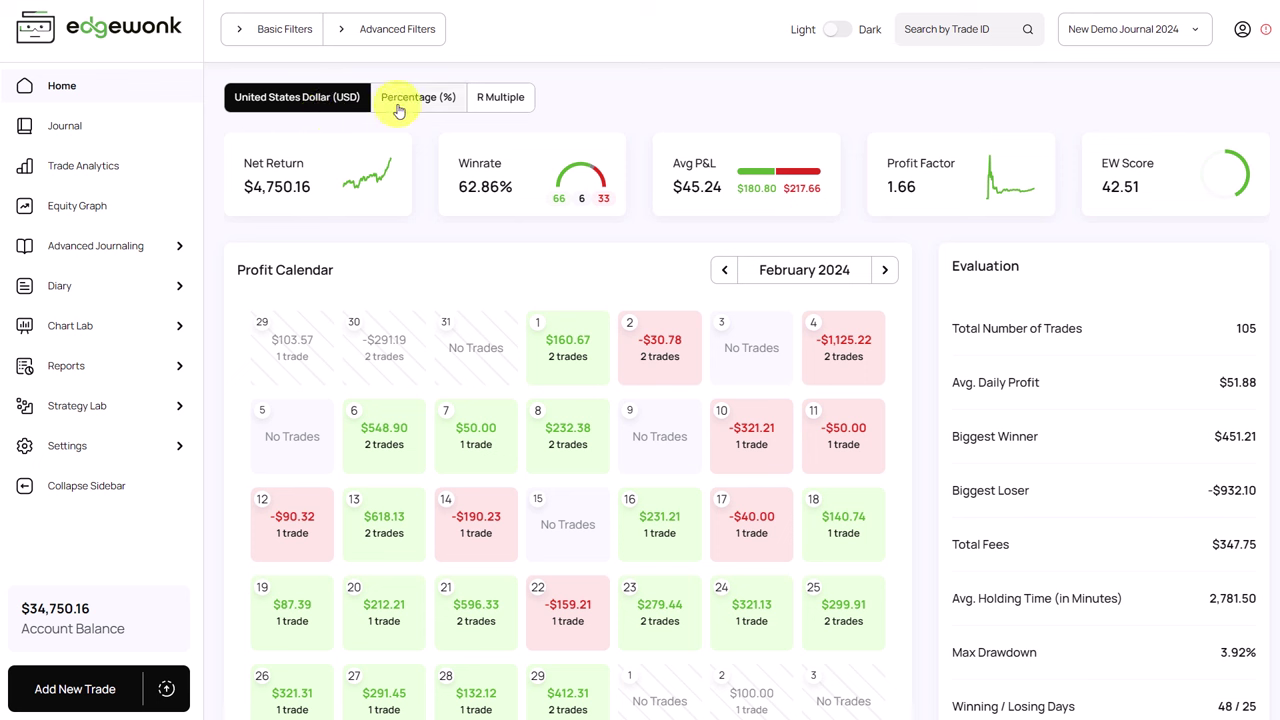
Switch the dashboard units from Percentage to R Multiple, showing a net return of 386.46
{"action": "left_click", "coordinate": [401, 103]}
{"action": "left_click", "coordinate": [512, 104]}
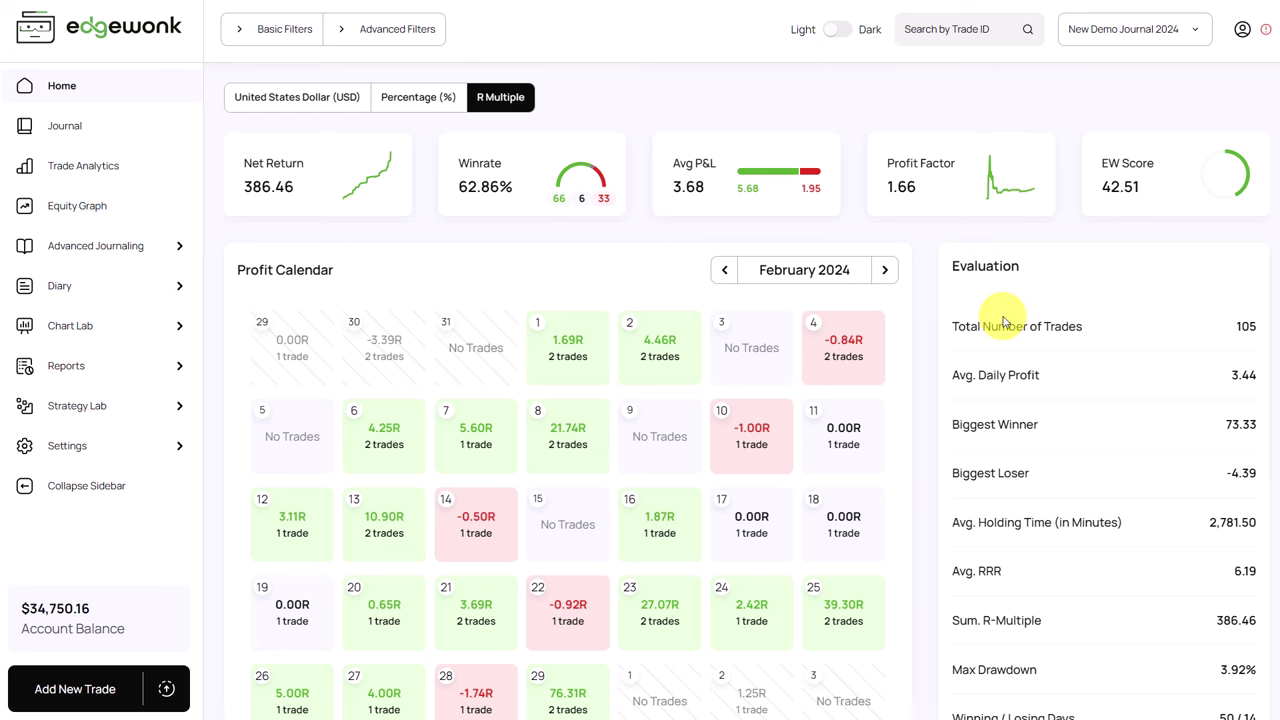
Limit the dashboard statistics to the last 25 trades using the Basic Filters
{"action": "left_click", "coordinate": [271, 31]}
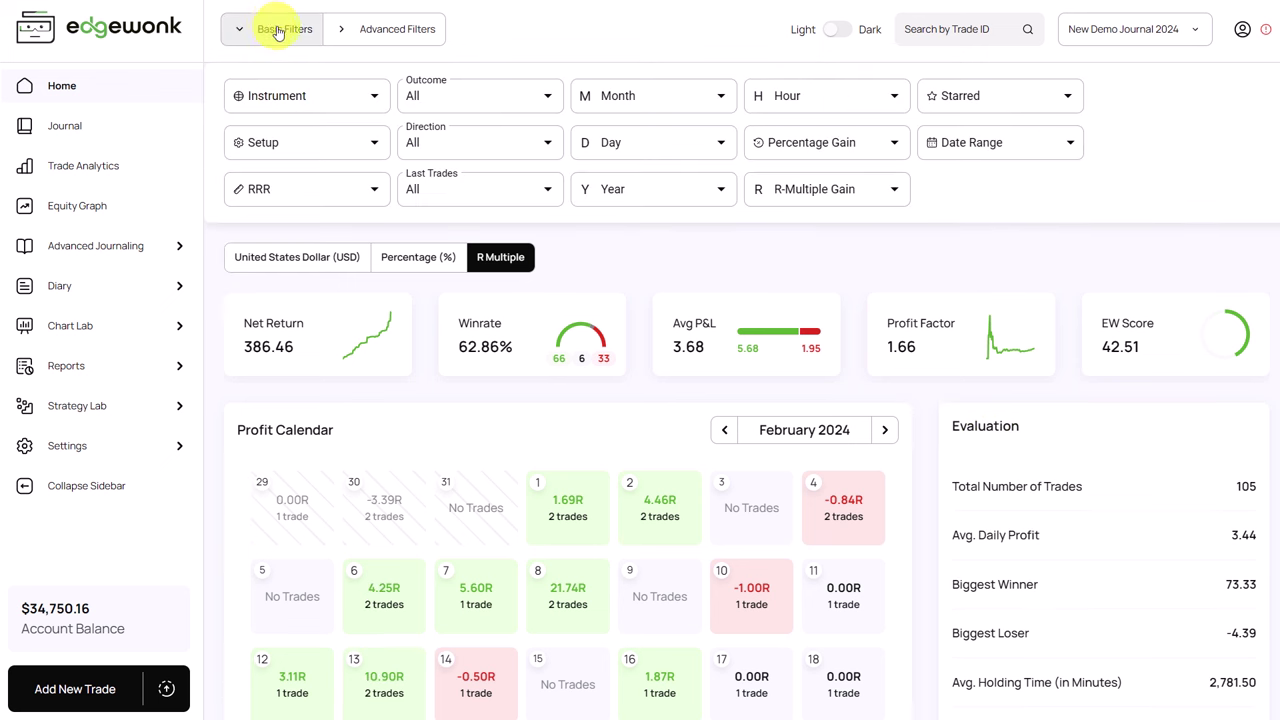
{"action": "left_click", "coordinate": [480, 205]}
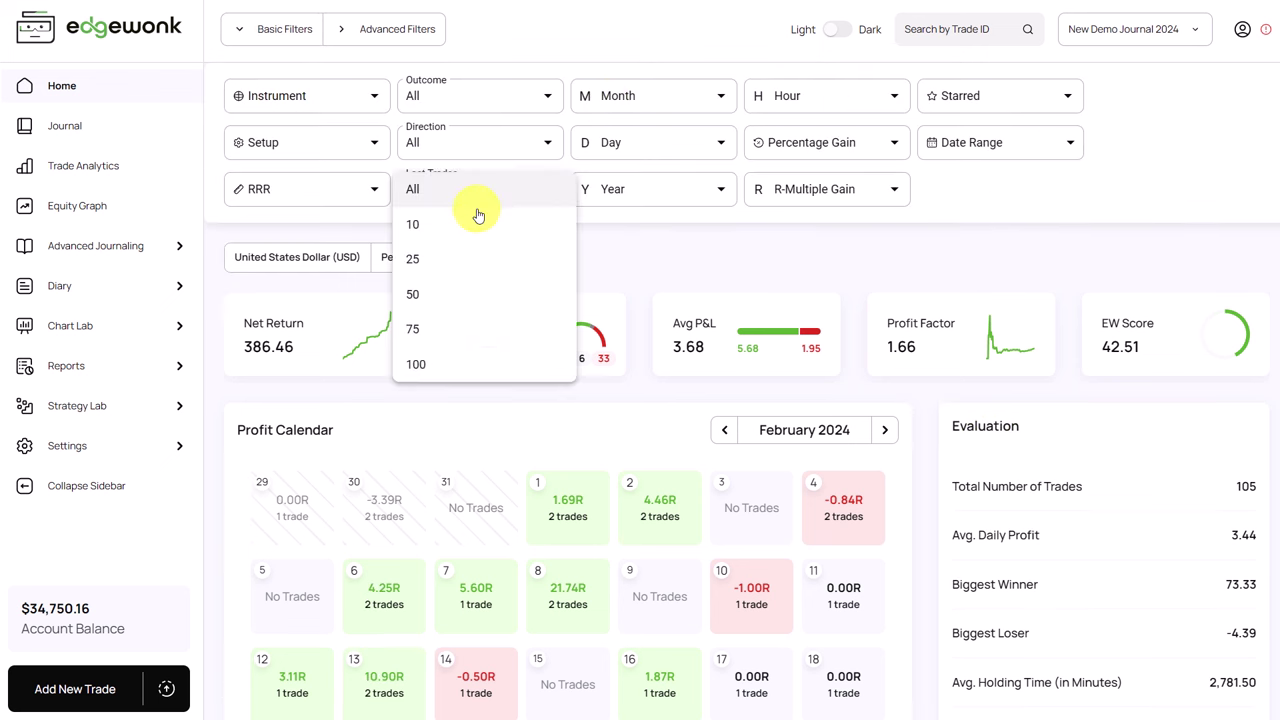
{"action": "left_click", "coordinate": [416, 258]}
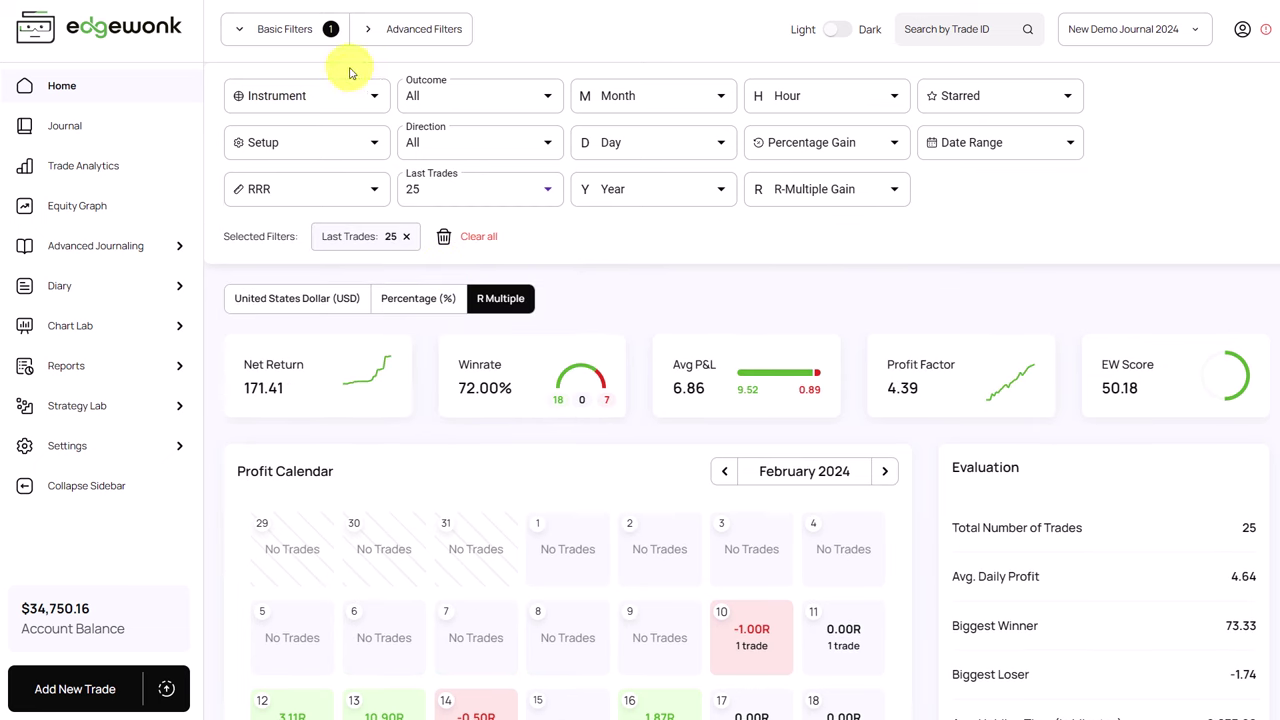
{"action": "left_click", "coordinate": [287, 33]}
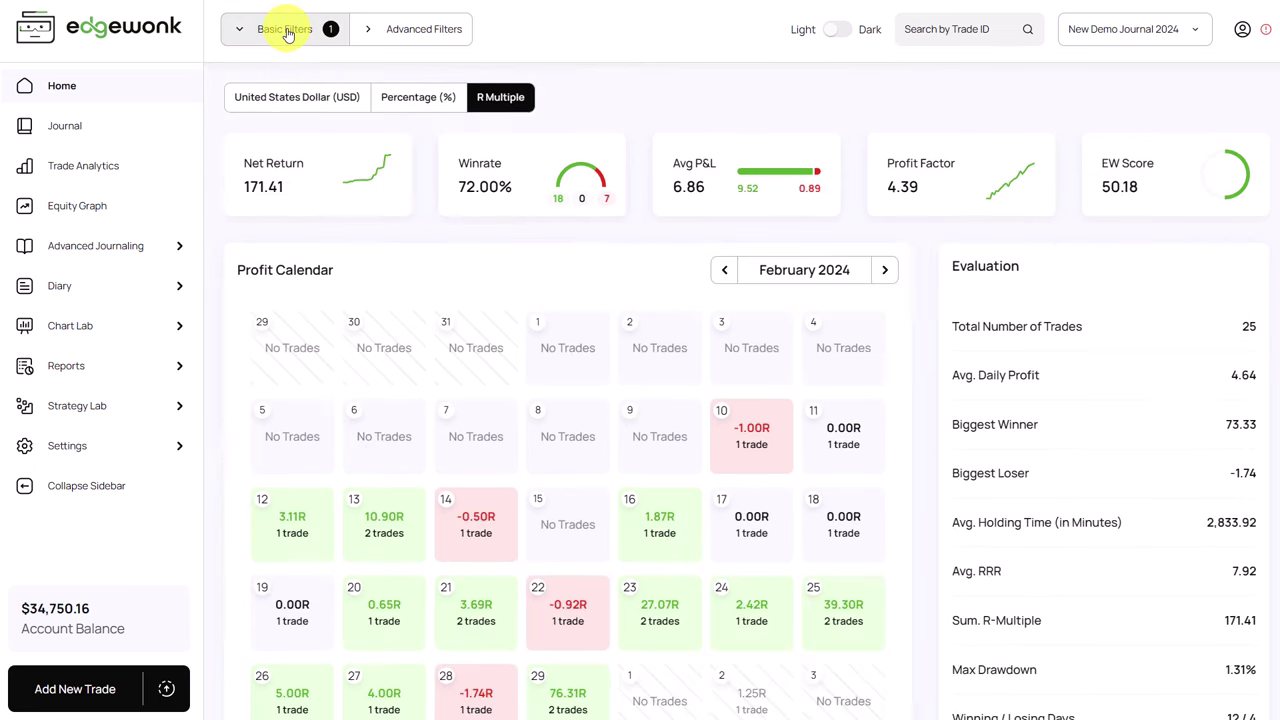
Scroll through the filtered charts and bring the Basic Filters back into view
{"action": "scroll", "coordinate": [714, 286], "scroll_direction": "down", "scroll_amount": 2}
{"action": "scroll", "coordinate": [714, 290], "scroll_direction": "down", "scroll_amount": 5}
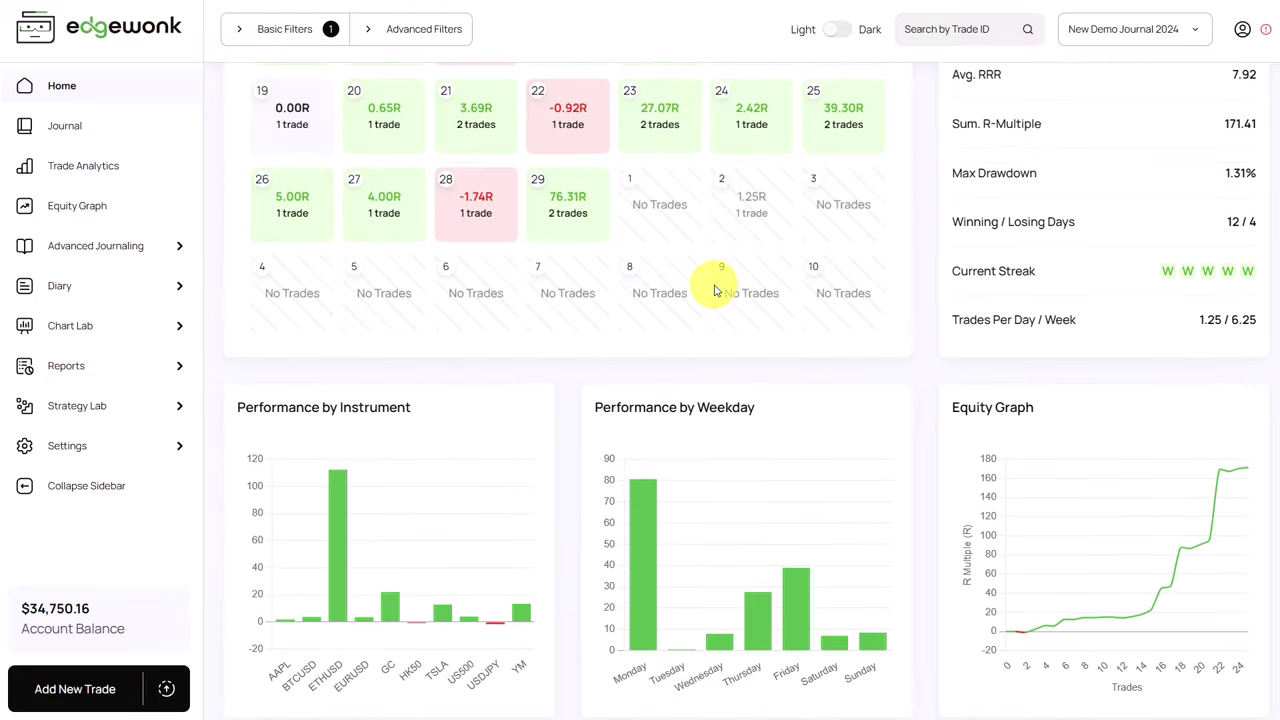
{"action": "scroll", "coordinate": [590, 316], "scroll_direction": "down", "scroll_amount": 1}
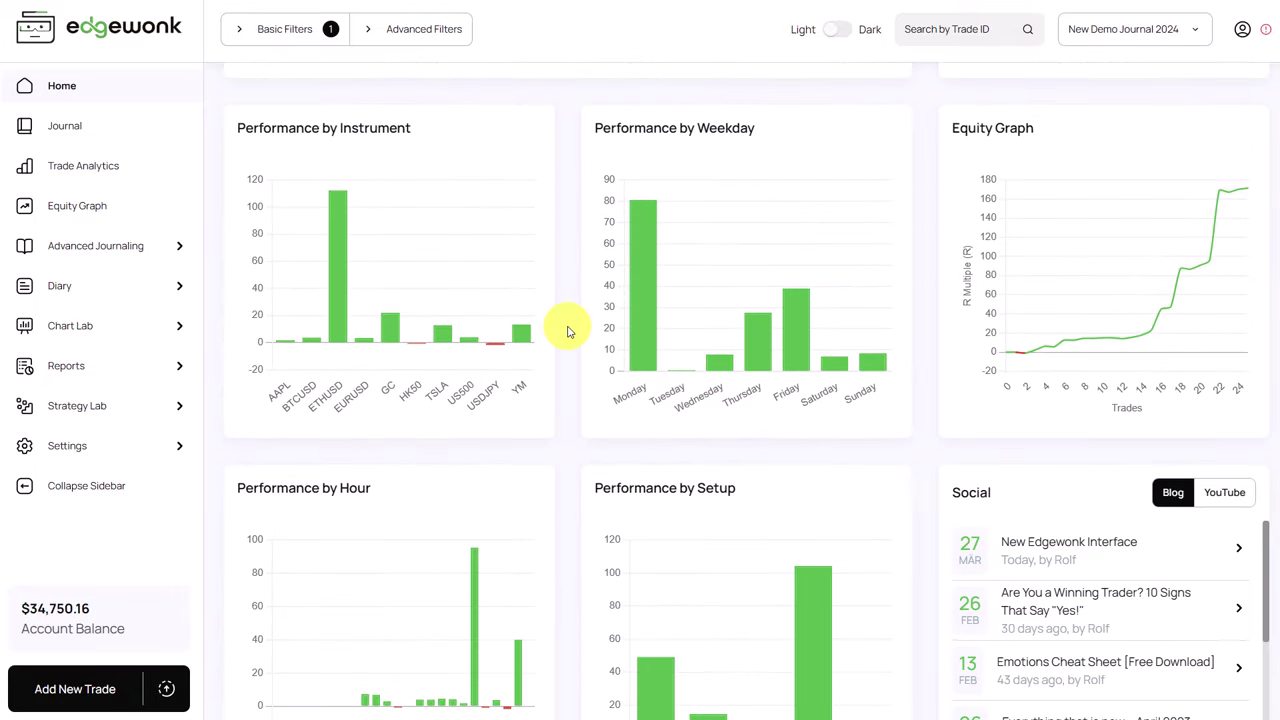
{"action": "scroll", "coordinate": [571, 330], "scroll_direction": "up", "scroll_amount": 8}
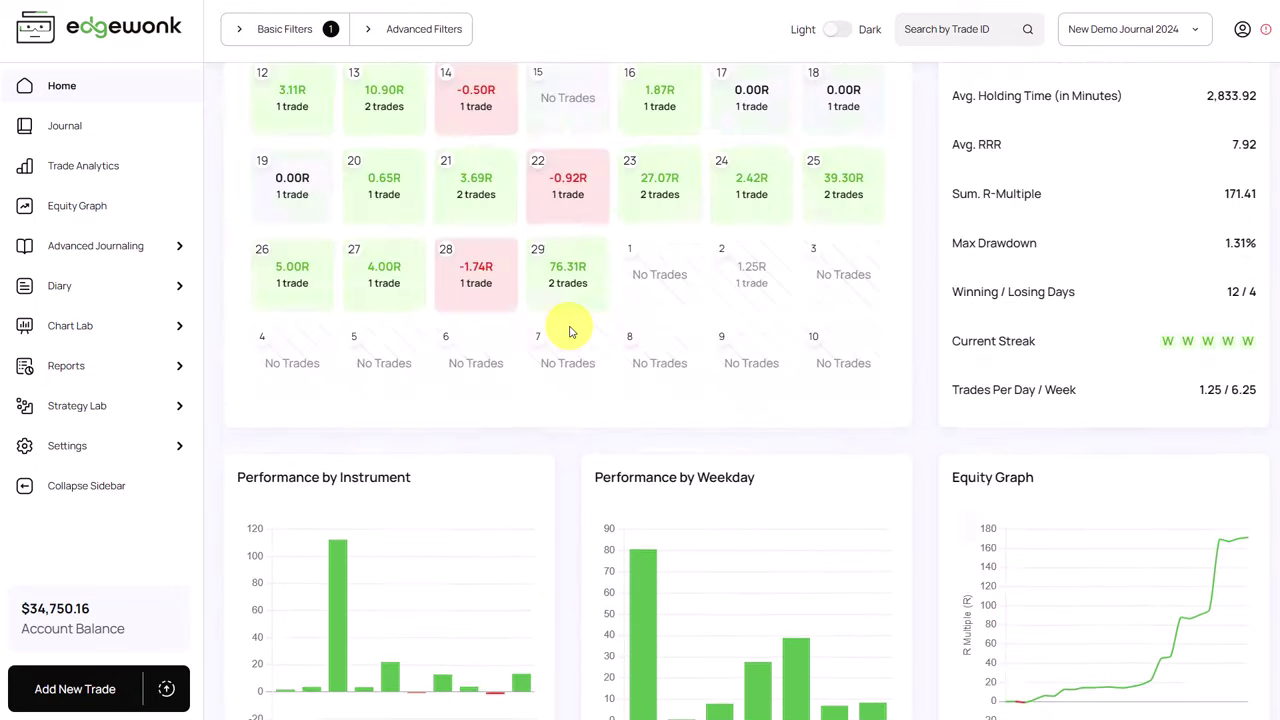
{"action": "left_click", "coordinate": [287, 31]}
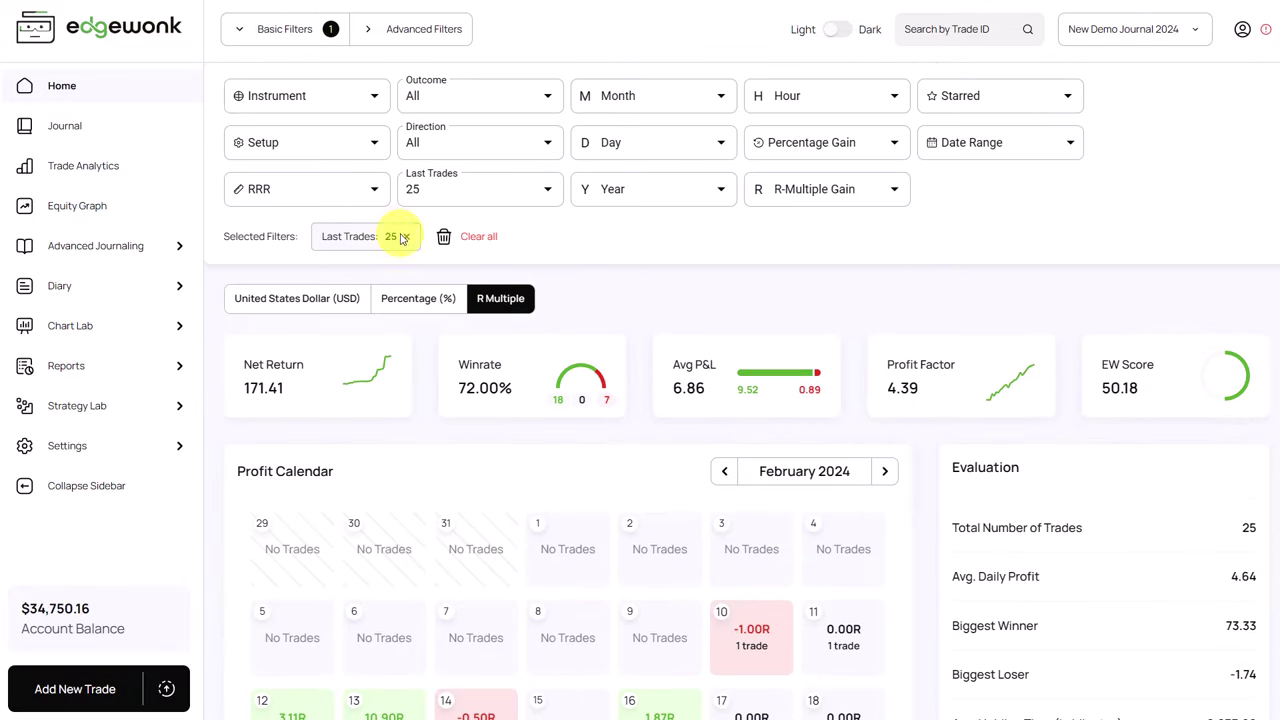
Clear the Last Trades filter, check the Advanced Filters, and switch to the dark theme
{"action": "left_click", "coordinate": [446, 236]}
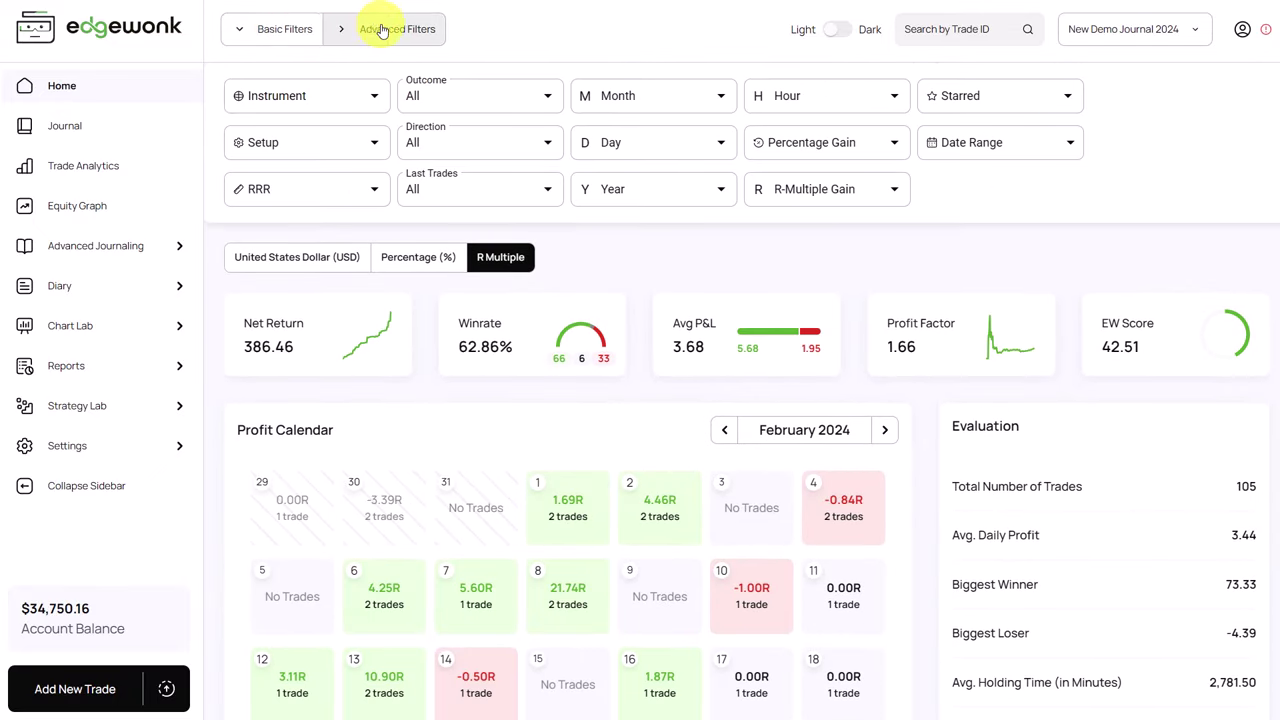
{"action": "left_click", "coordinate": [286, 29]}
{"action": "left_click", "coordinate": [375, 30]}
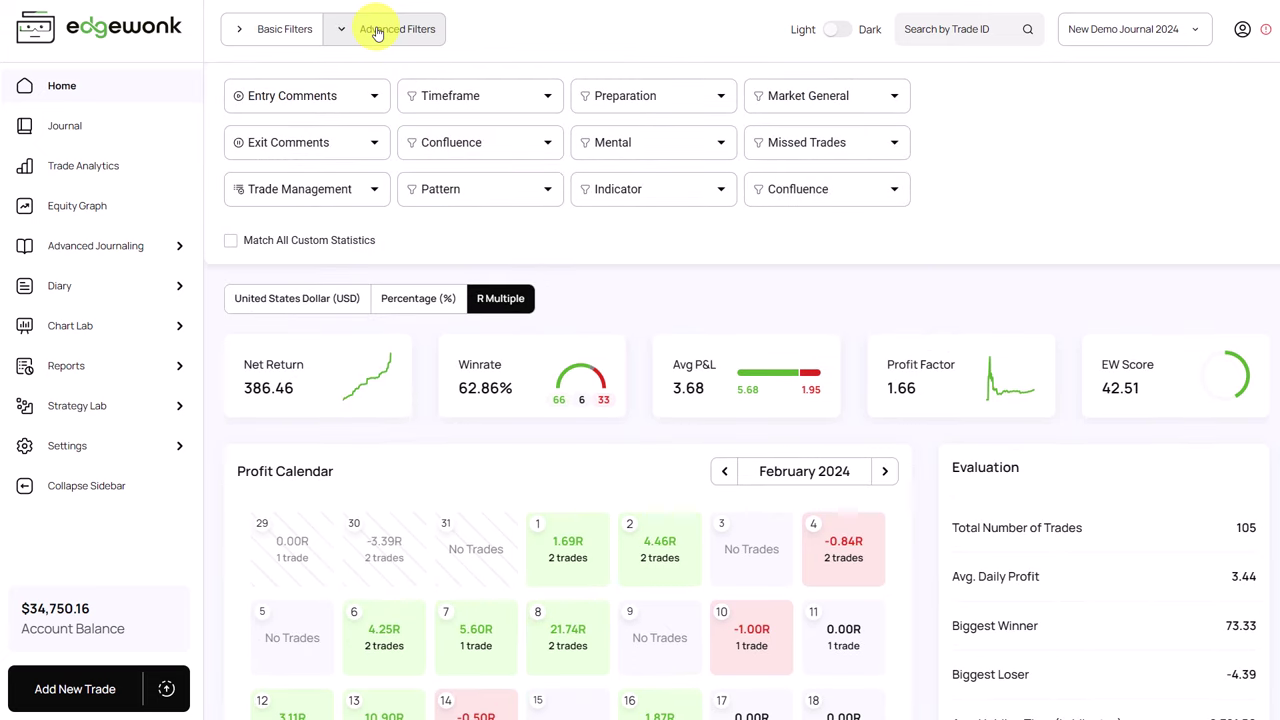
{"action": "left_click", "coordinate": [345, 32]}
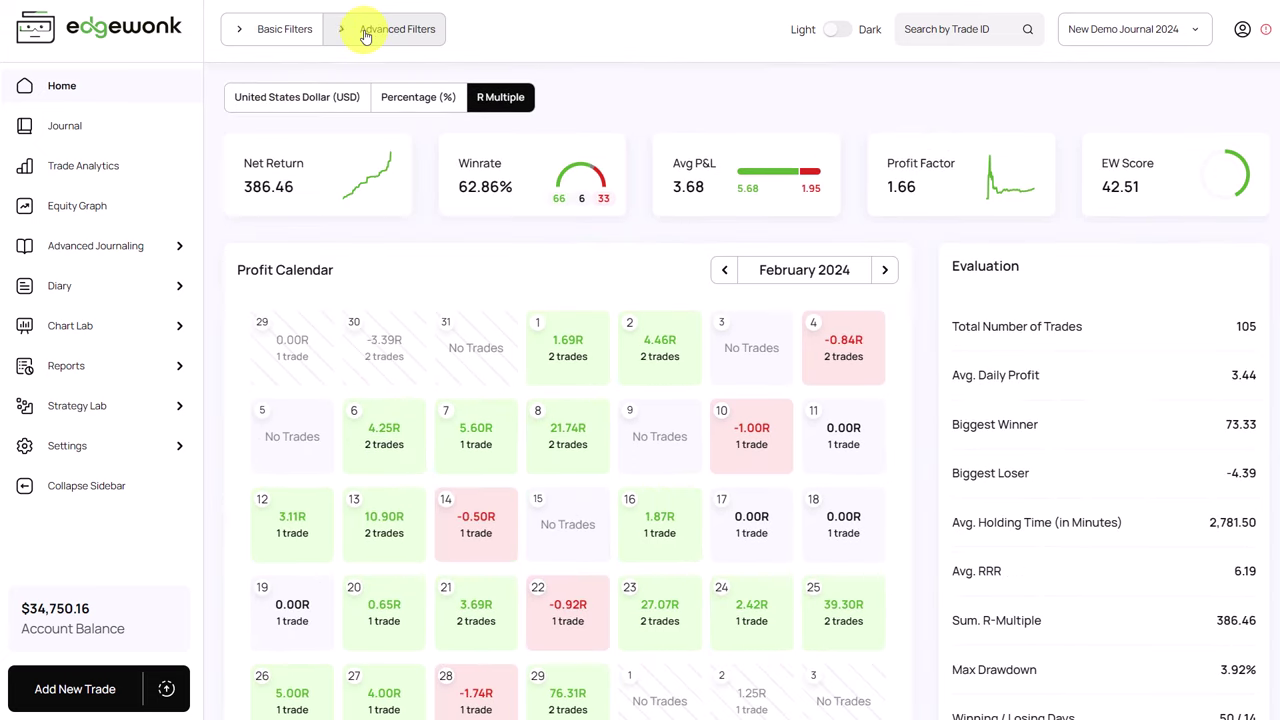
{"action": "left_click", "coordinate": [838, 30]}
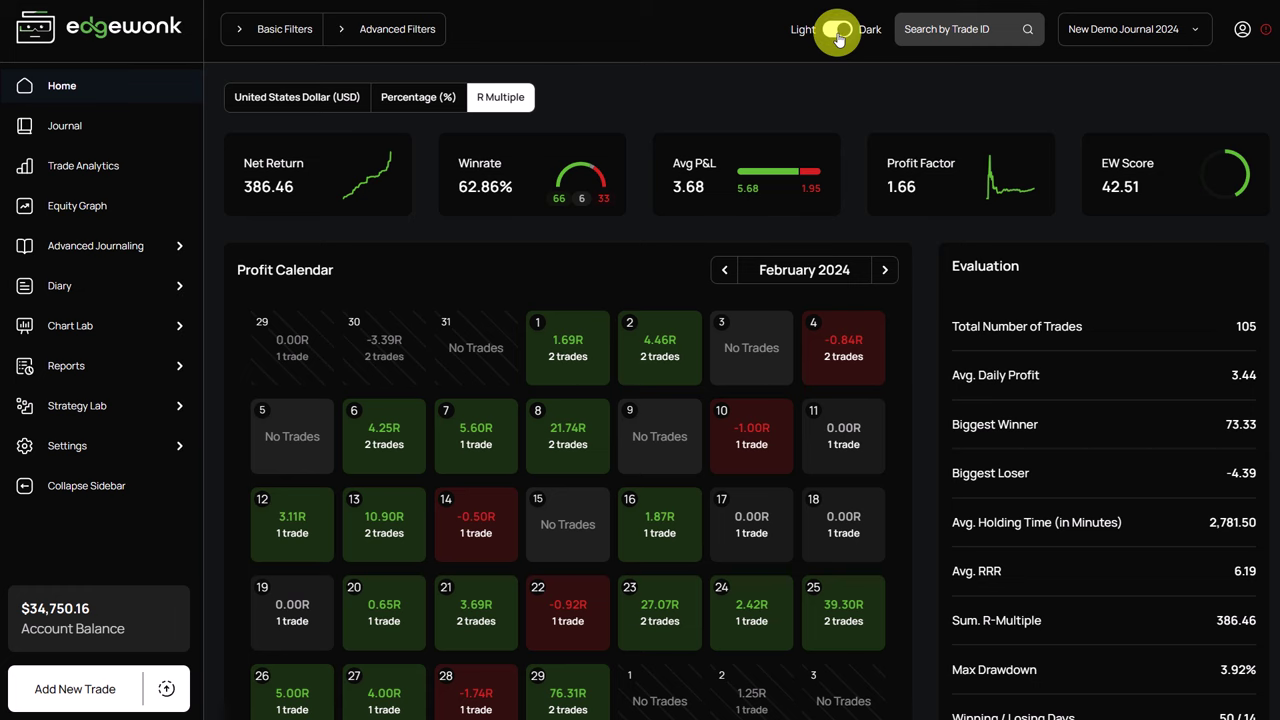
{"action": "left_click", "coordinate": [838, 30]}
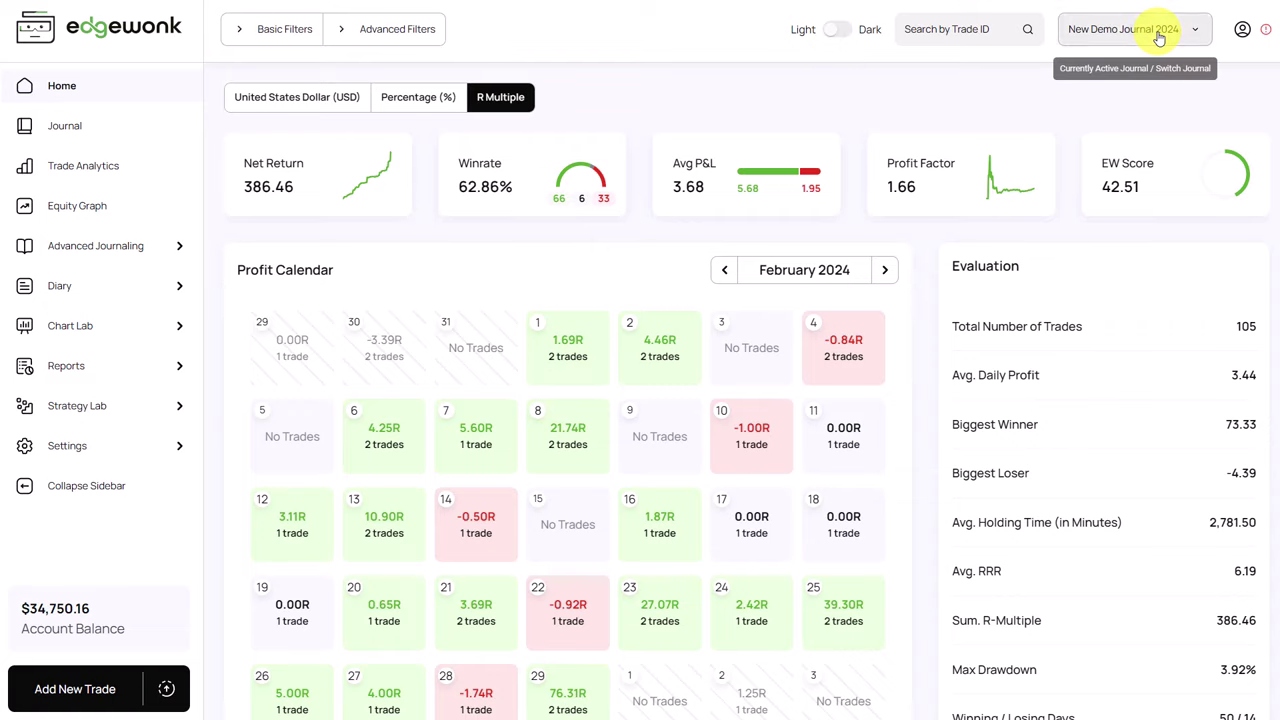
{"action": "left_click", "coordinate": [1084, 29]}
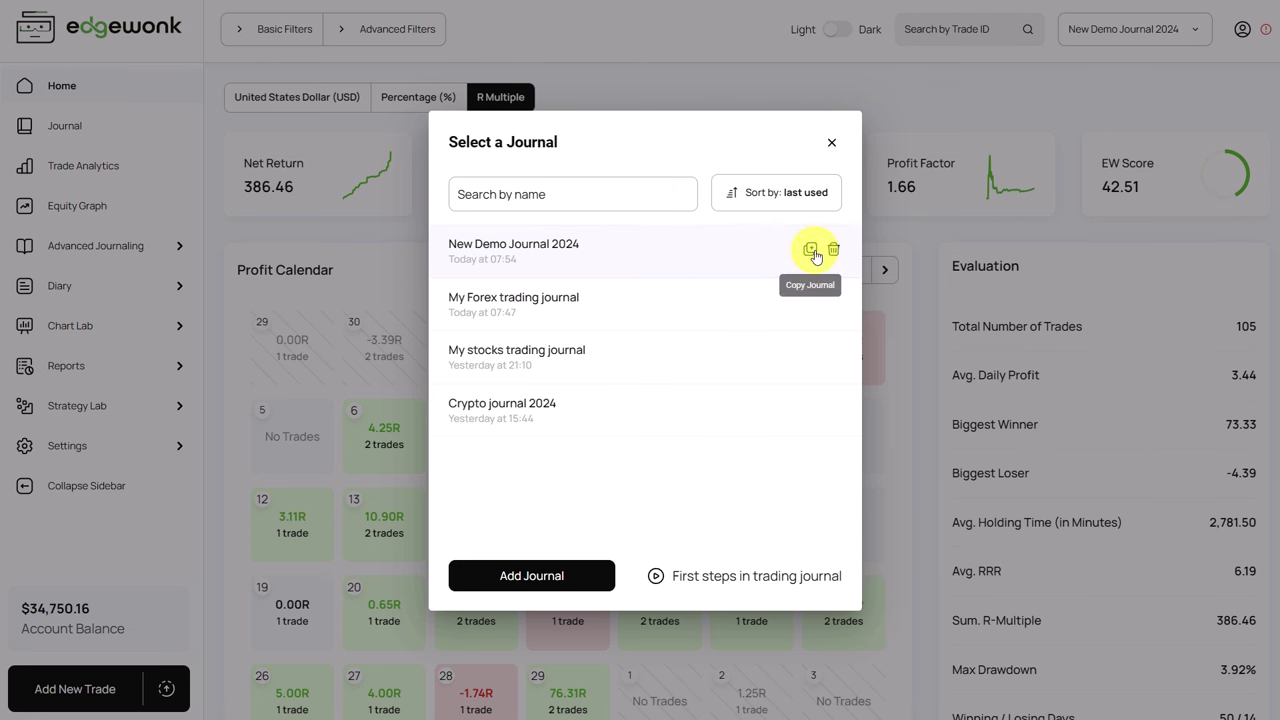
{"action": "left_click", "coordinate": [737, 86]}
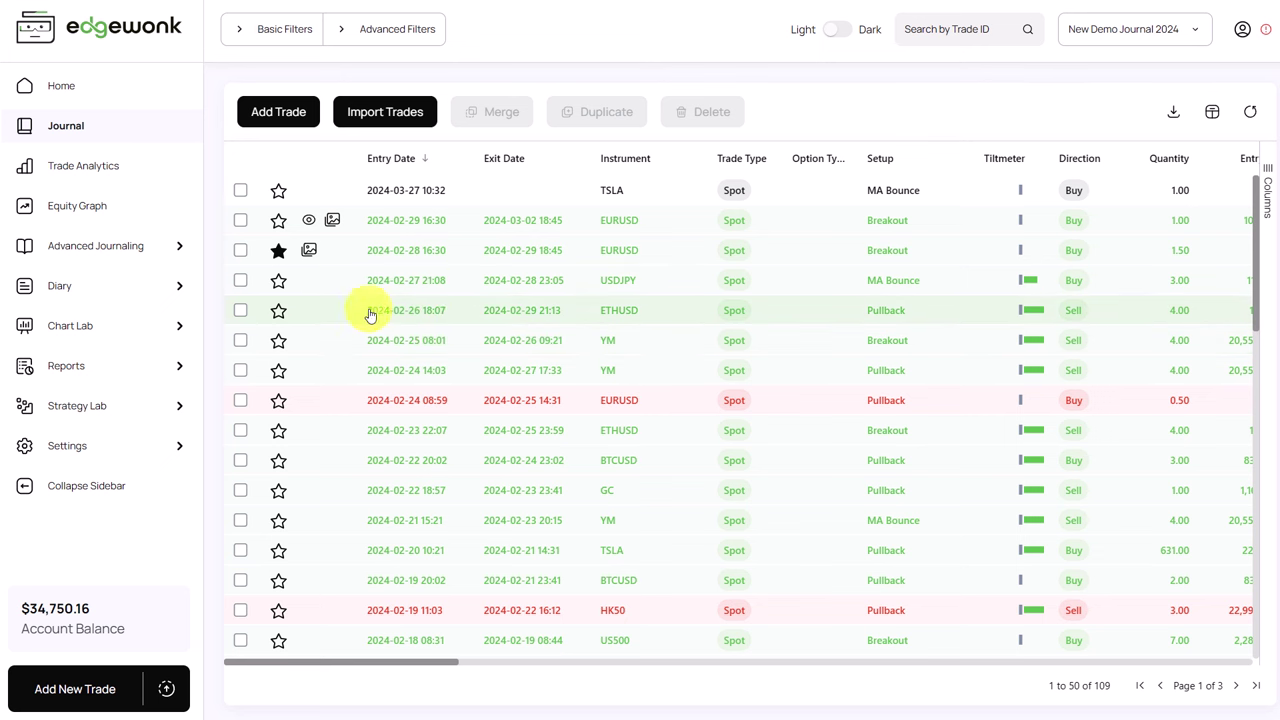
Open the ETHUSD trade from 2024-02-26 and review its entry and exit fills
{"action": "left_click", "coordinate": [327, 314]}
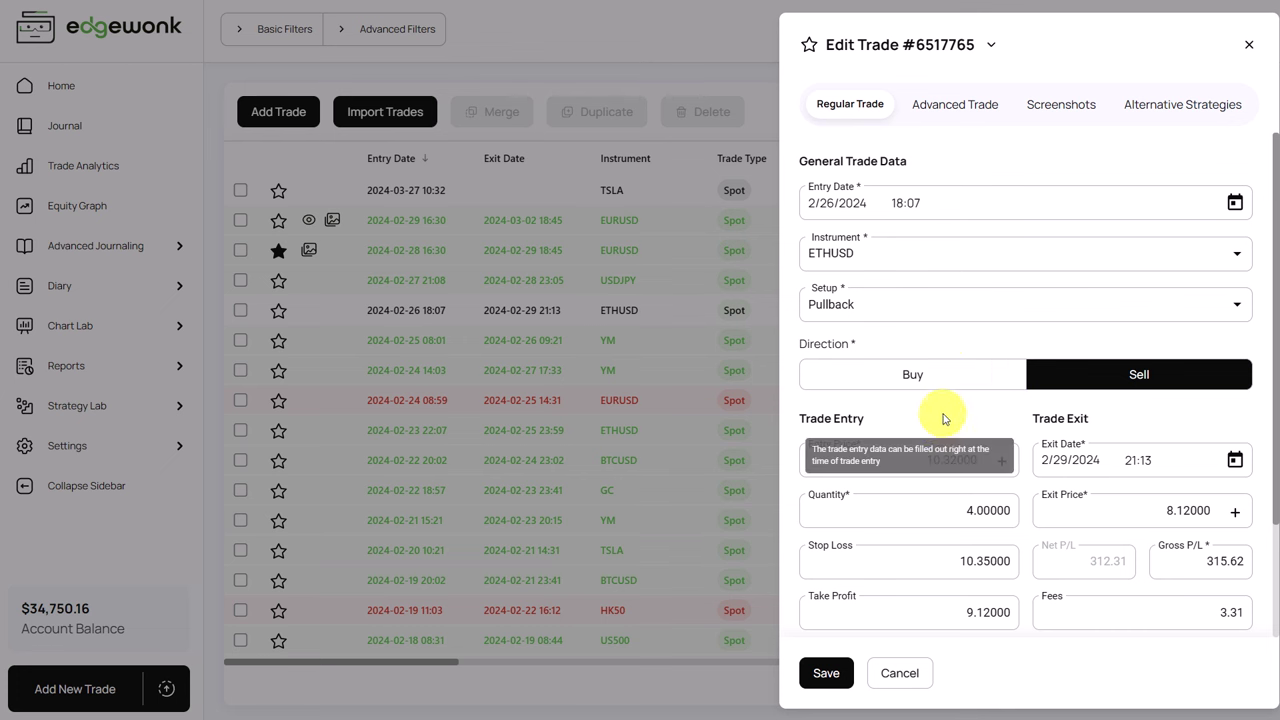
{"action": "scroll", "coordinate": [938, 414], "scroll_direction": "down", "scroll_amount": 2}
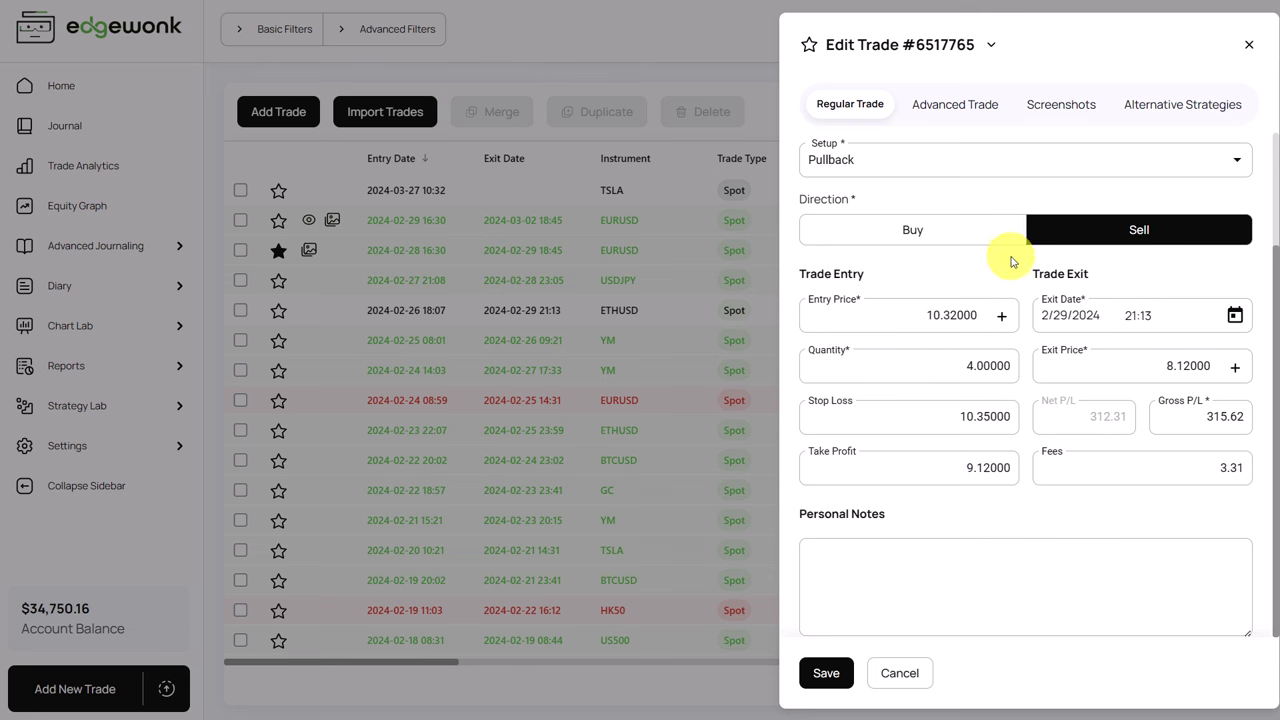
{"action": "left_click", "coordinate": [1001, 318]}
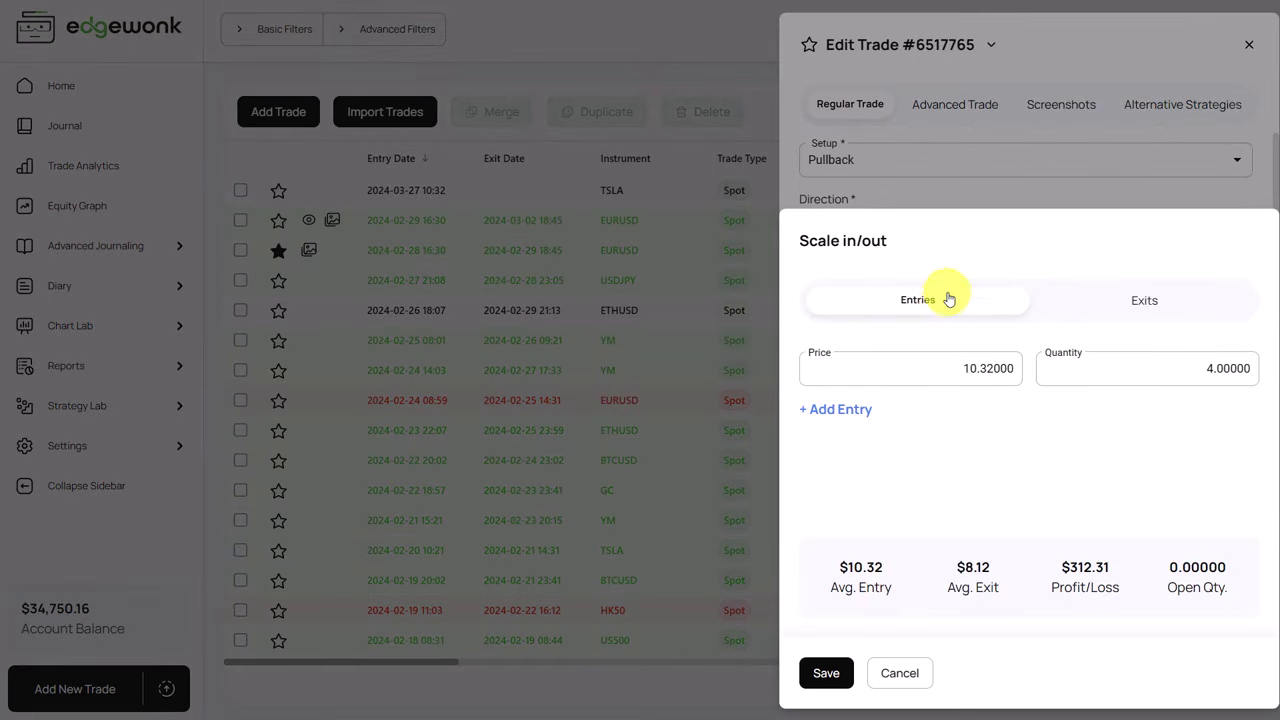
{"action": "left_click", "coordinate": [1117, 298]}
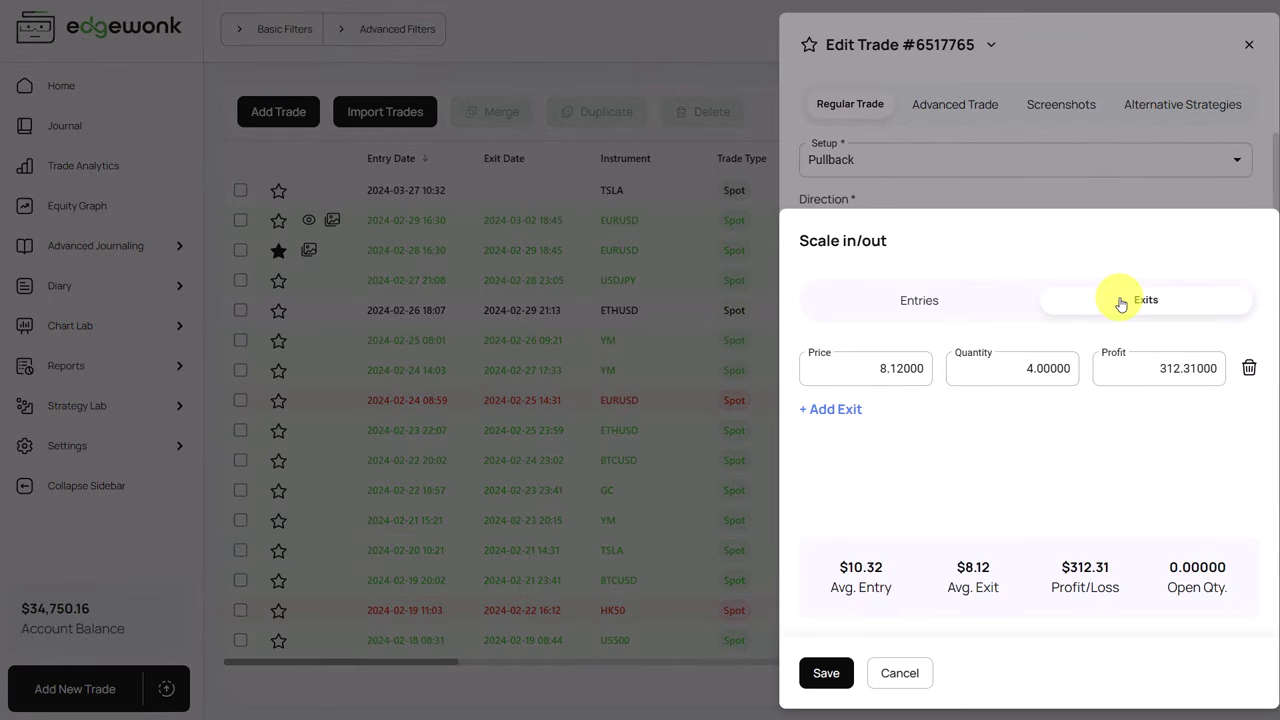
{"action": "left_click", "coordinate": [1028, 180]}
Review the trade's Advanced Trade comments and Screenshots, then close the edit panel
{"action": "left_click", "coordinate": [955, 104]}
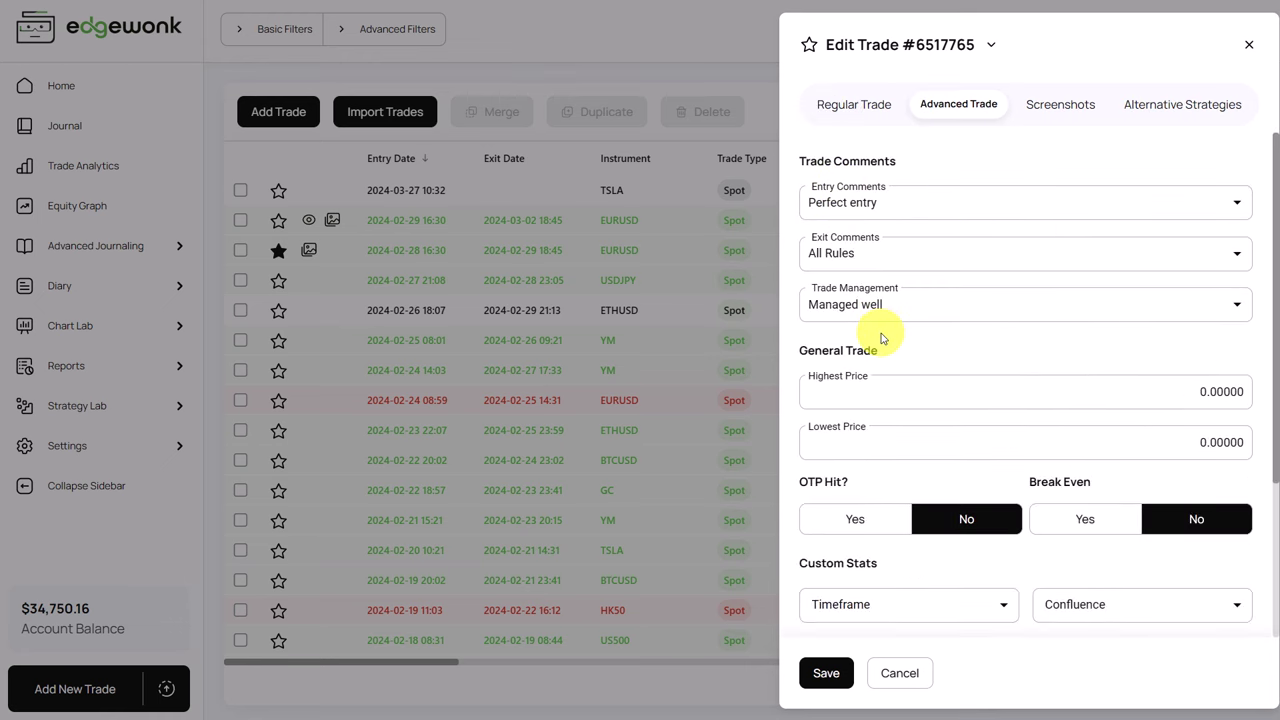
{"action": "scroll", "coordinate": [882, 338], "scroll_direction": "down", "scroll_amount": 2}
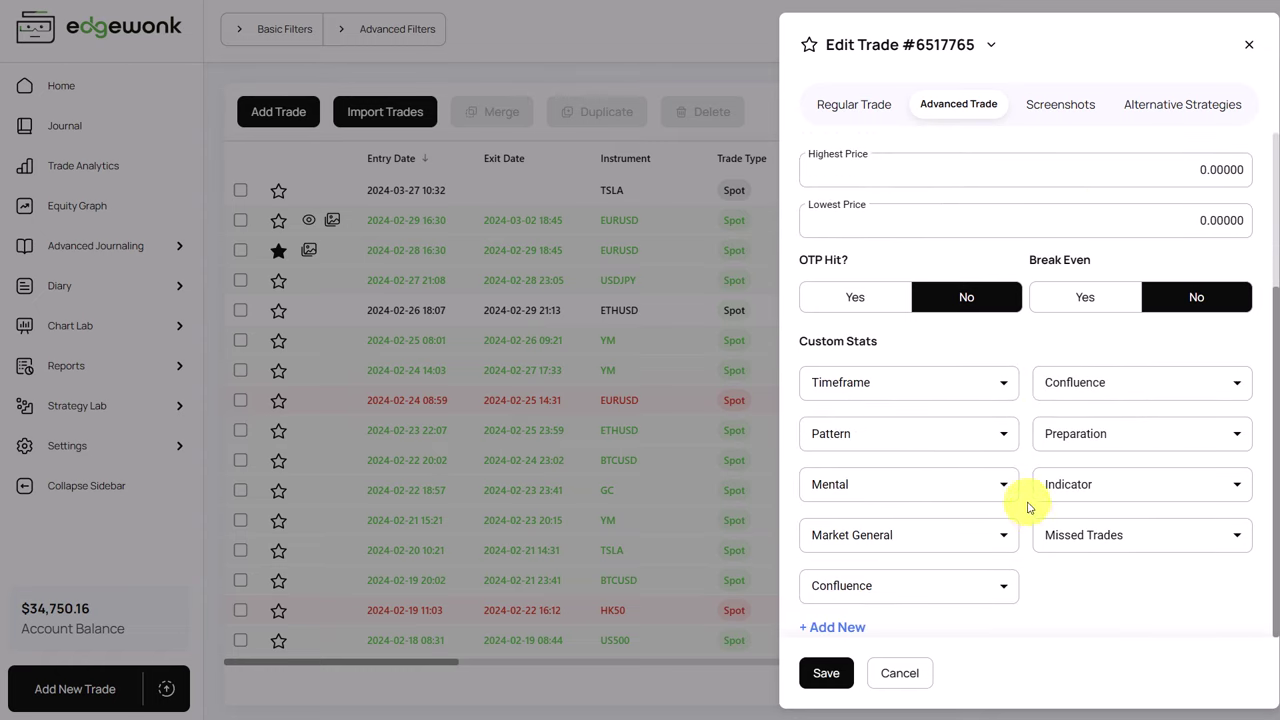
{"action": "left_click", "coordinate": [1062, 104]}
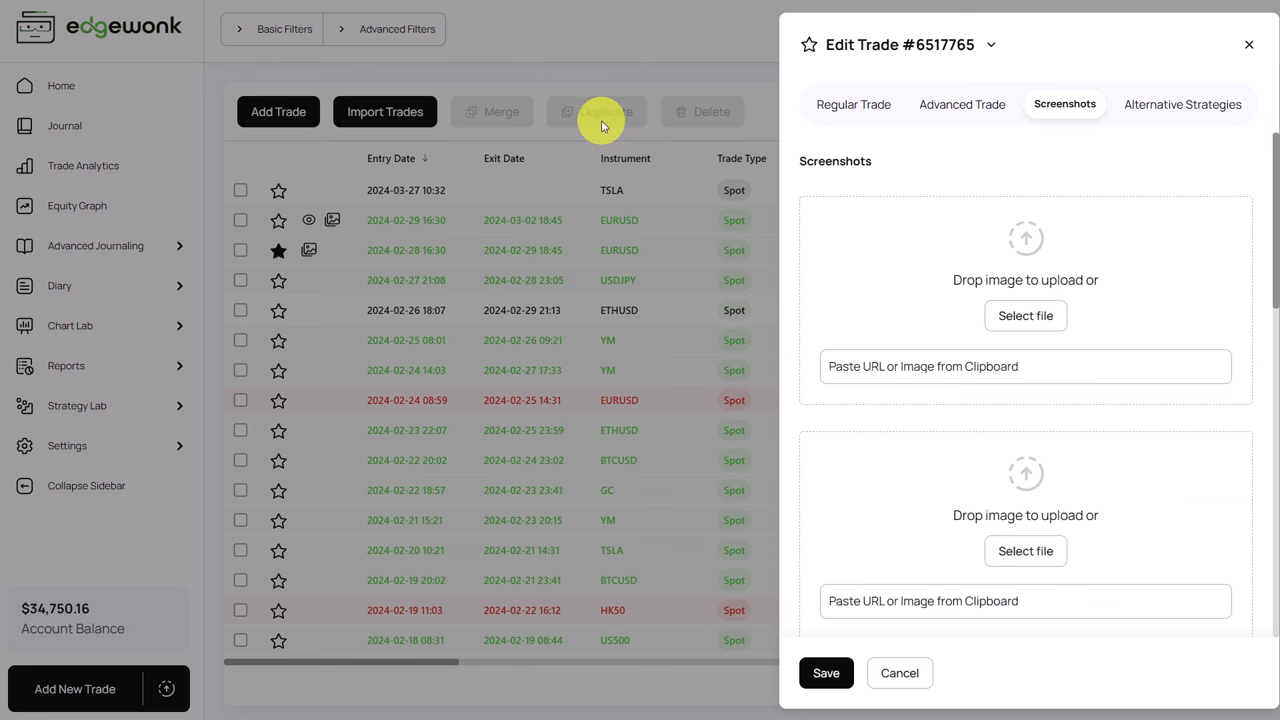
{"action": "left_click", "coordinate": [611, 53]}
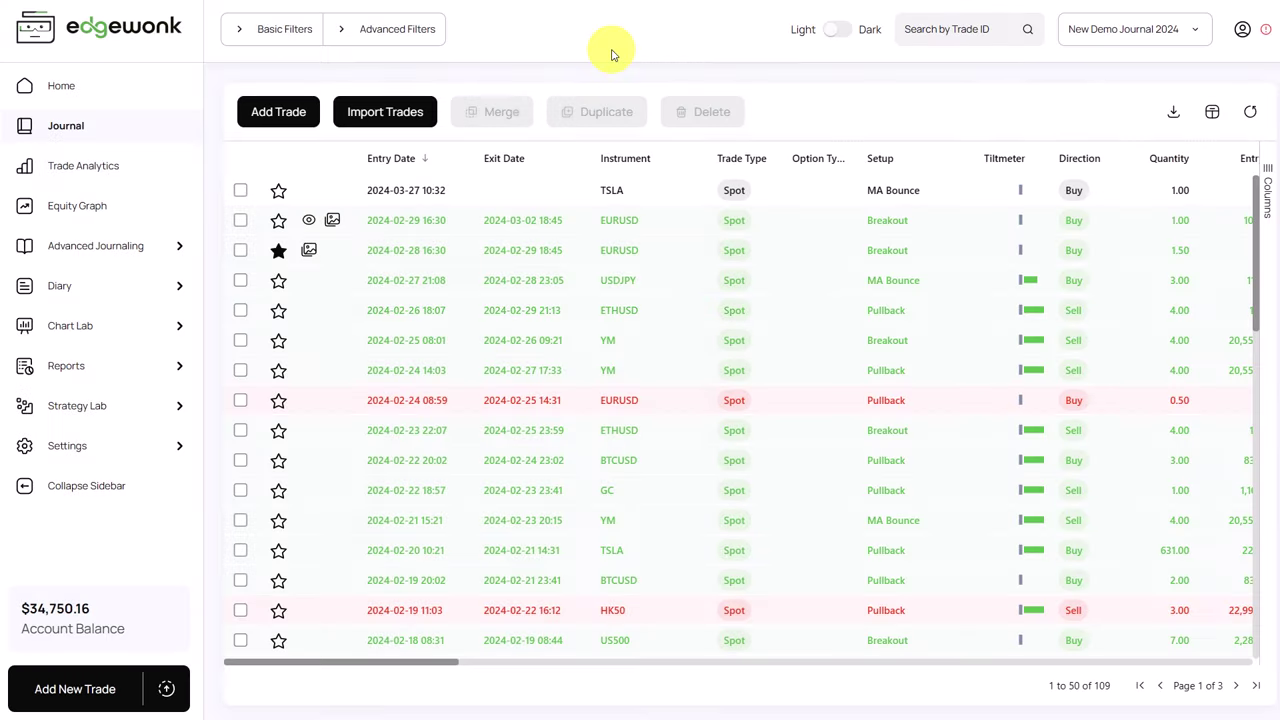
View the account's Equity Graph, then expand the Diary section in the sidebar
{"action": "left_click", "coordinate": [101, 207]}
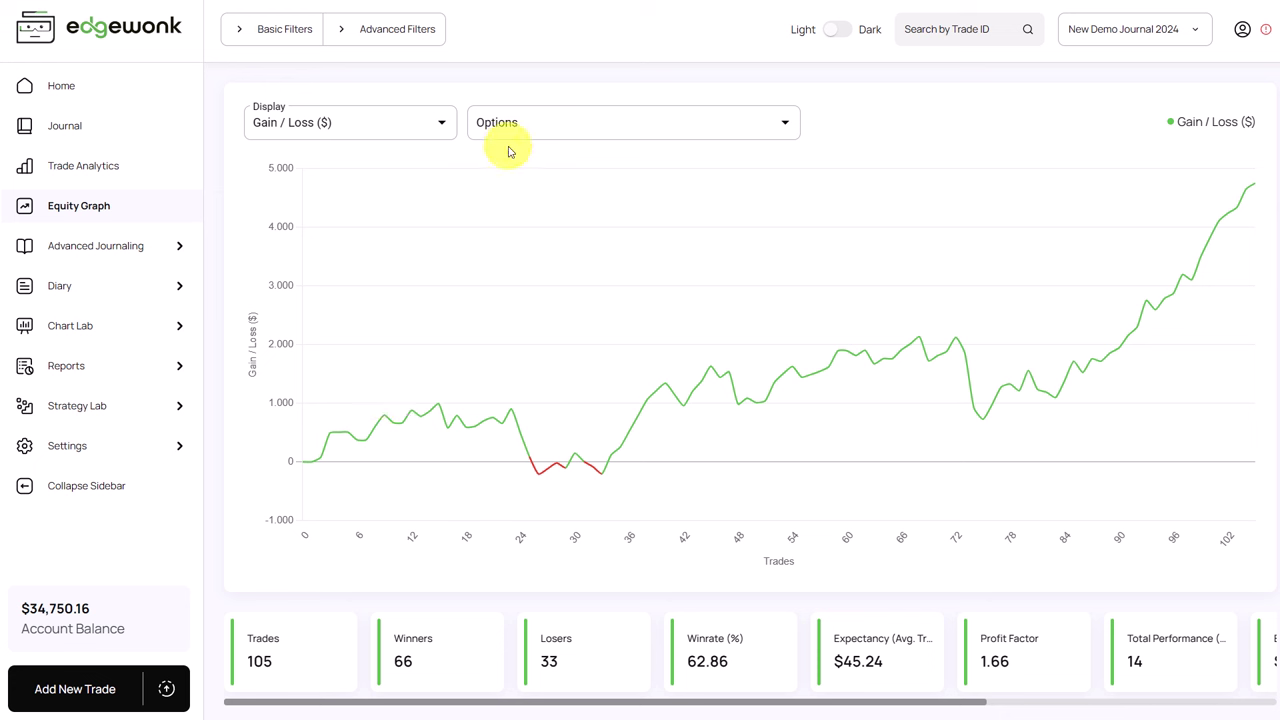
{"action": "left_click", "coordinate": [150, 299]}
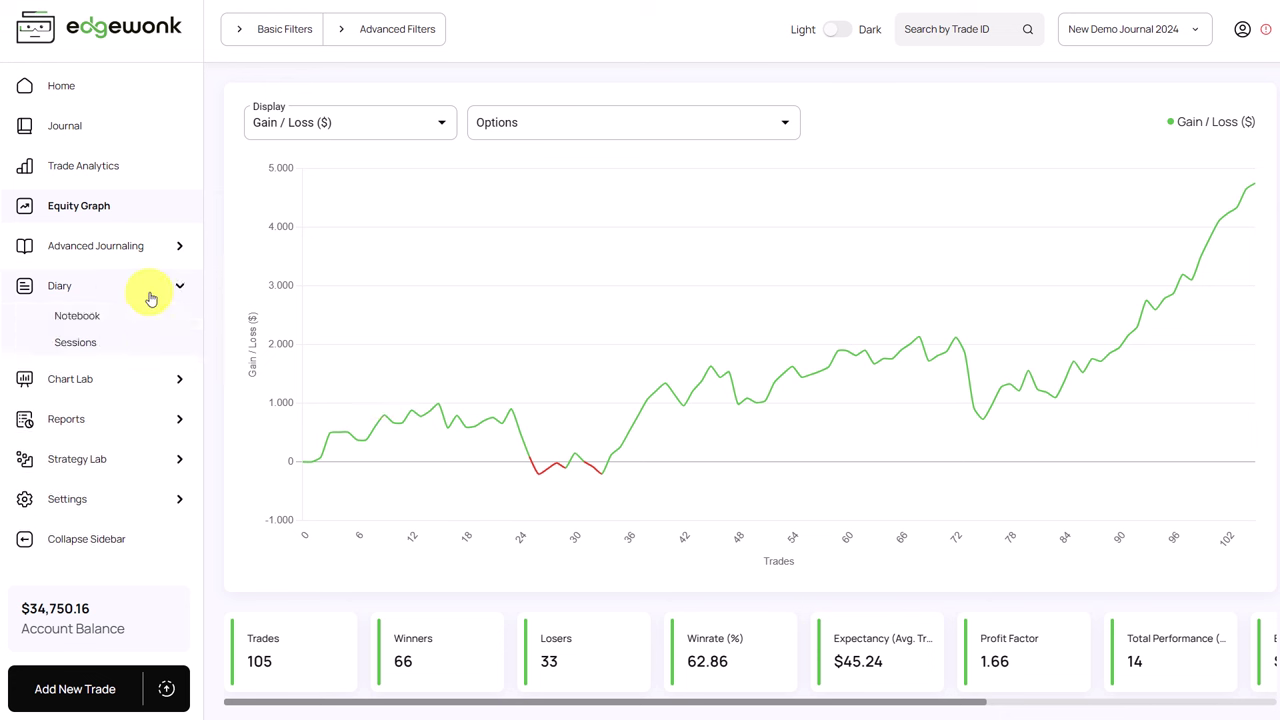
Show All Notes in the Notebook and open the Setup: Breakout note
{"action": "left_click", "coordinate": [106, 320]}
{"action": "left_click", "coordinate": [303, 174]}
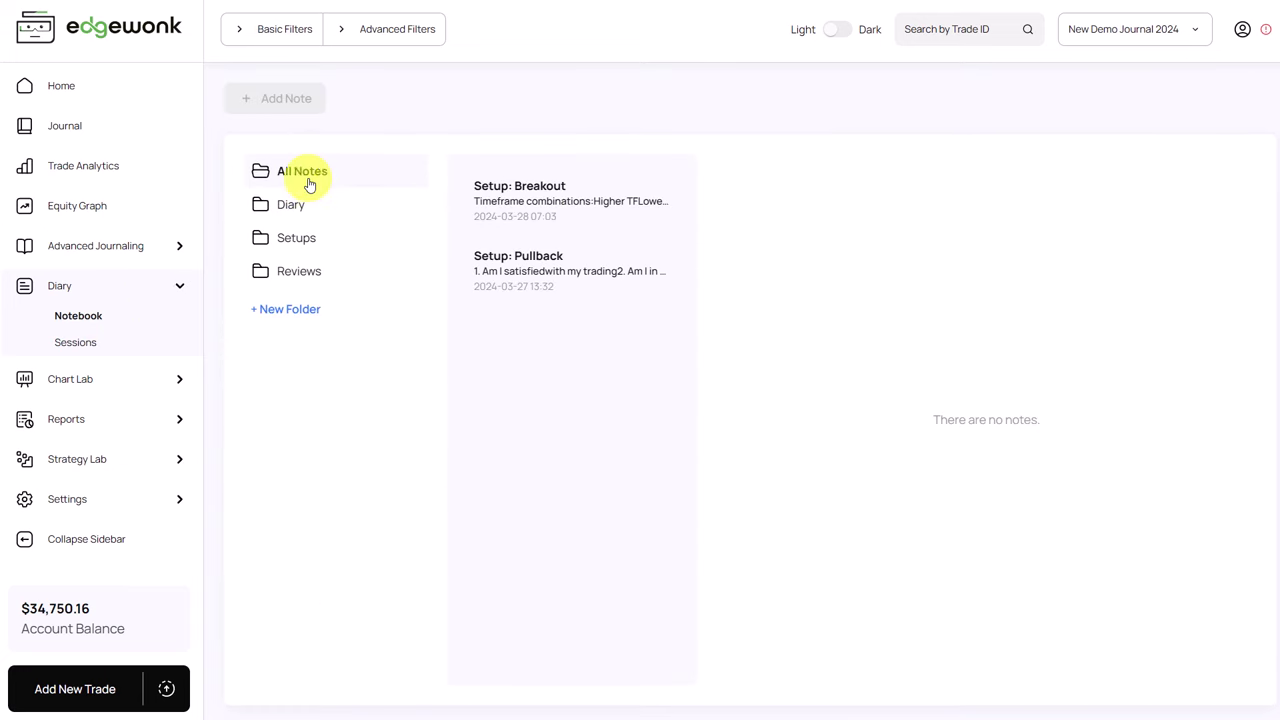
{"action": "left_click", "coordinate": [508, 203]}
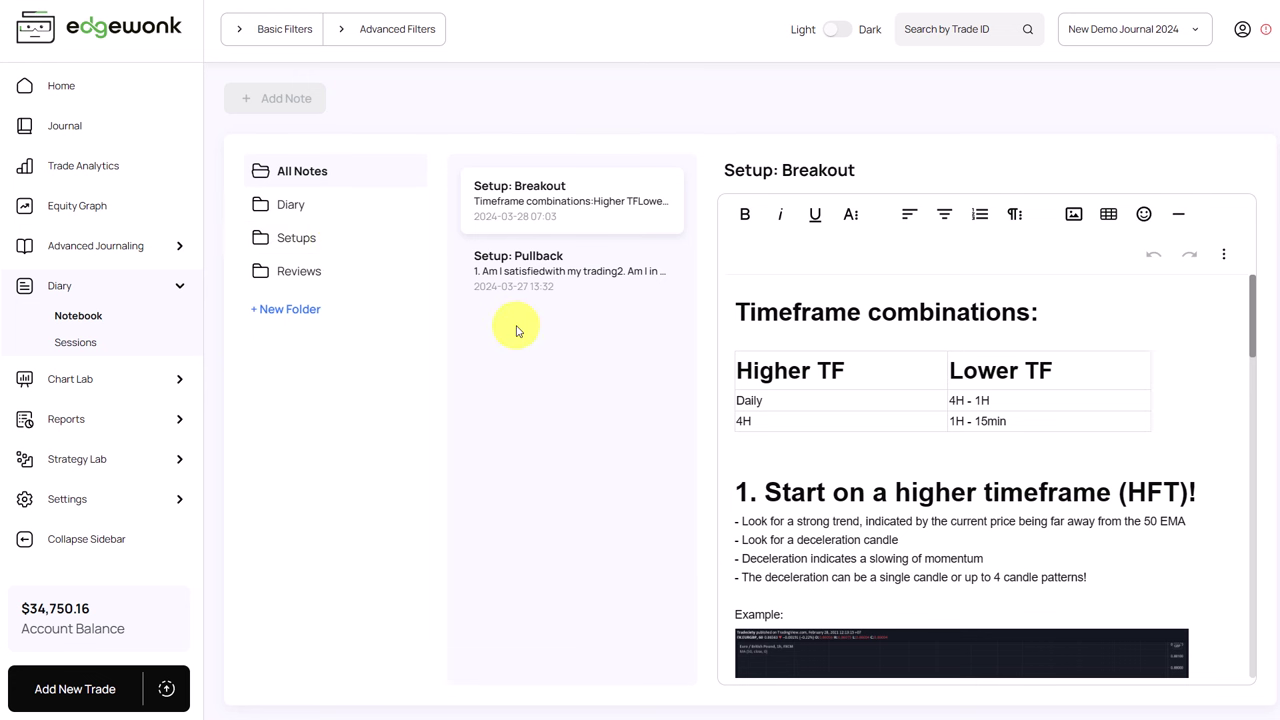
Browse the General, Deposits & Withdrawals, Instruments and Setups settings, ending on Trade Comments
{"action": "left_click", "coordinate": [134, 499]}
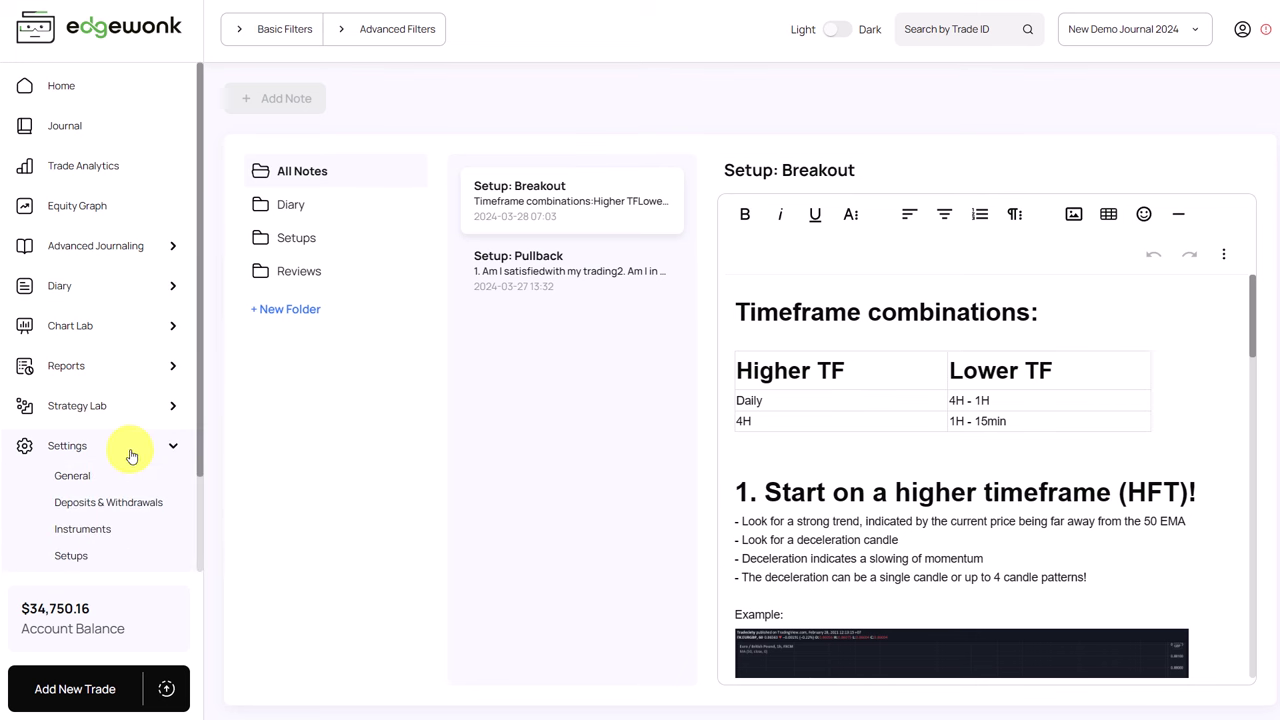
{"action": "scroll", "coordinate": [130, 453], "scroll_direction": "down", "scroll_amount": 1}
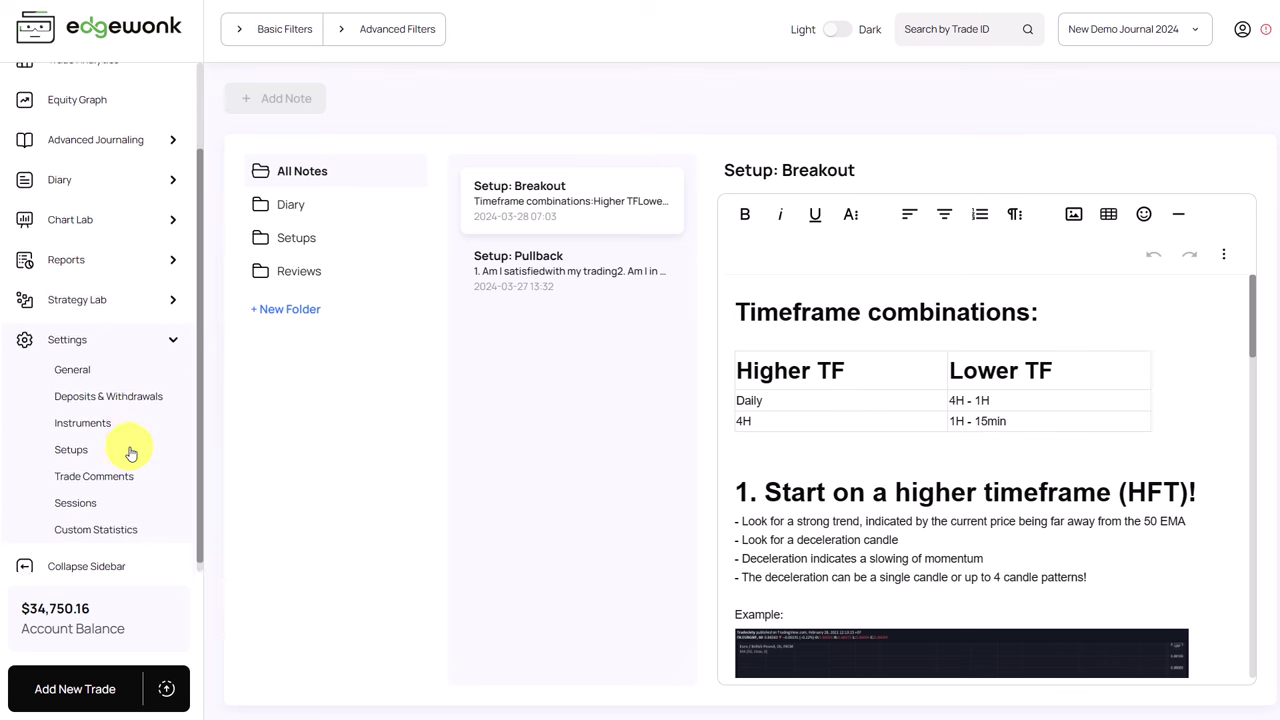
{"action": "left_click", "coordinate": [90, 360]}
{"action": "left_click", "coordinate": [102, 396]}
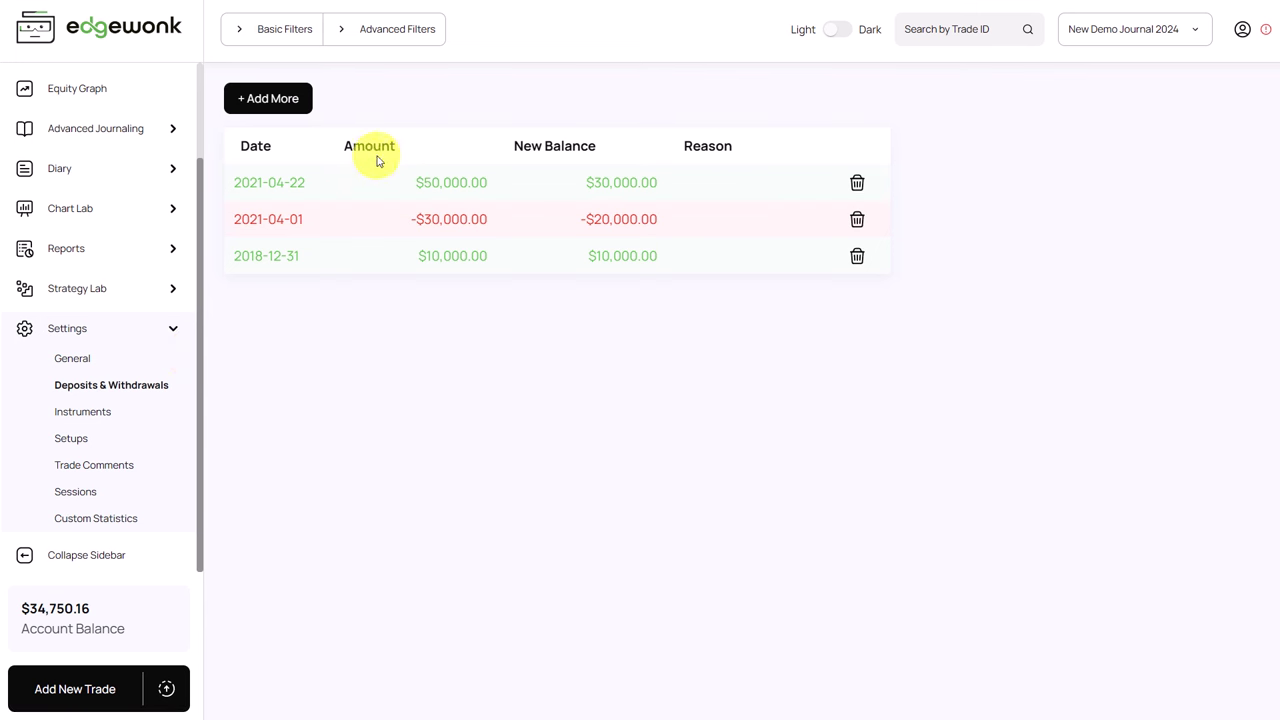
{"action": "left_click", "coordinate": [104, 412]}
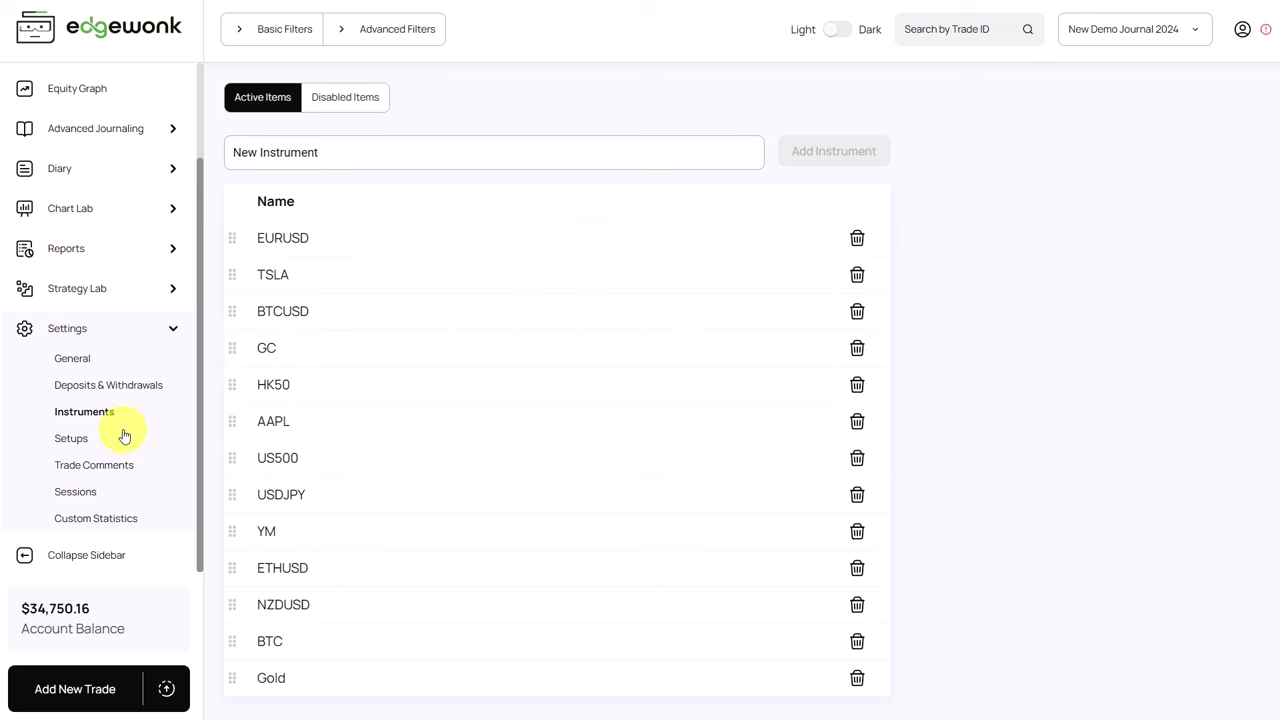
{"action": "left_click", "coordinate": [75, 437]}
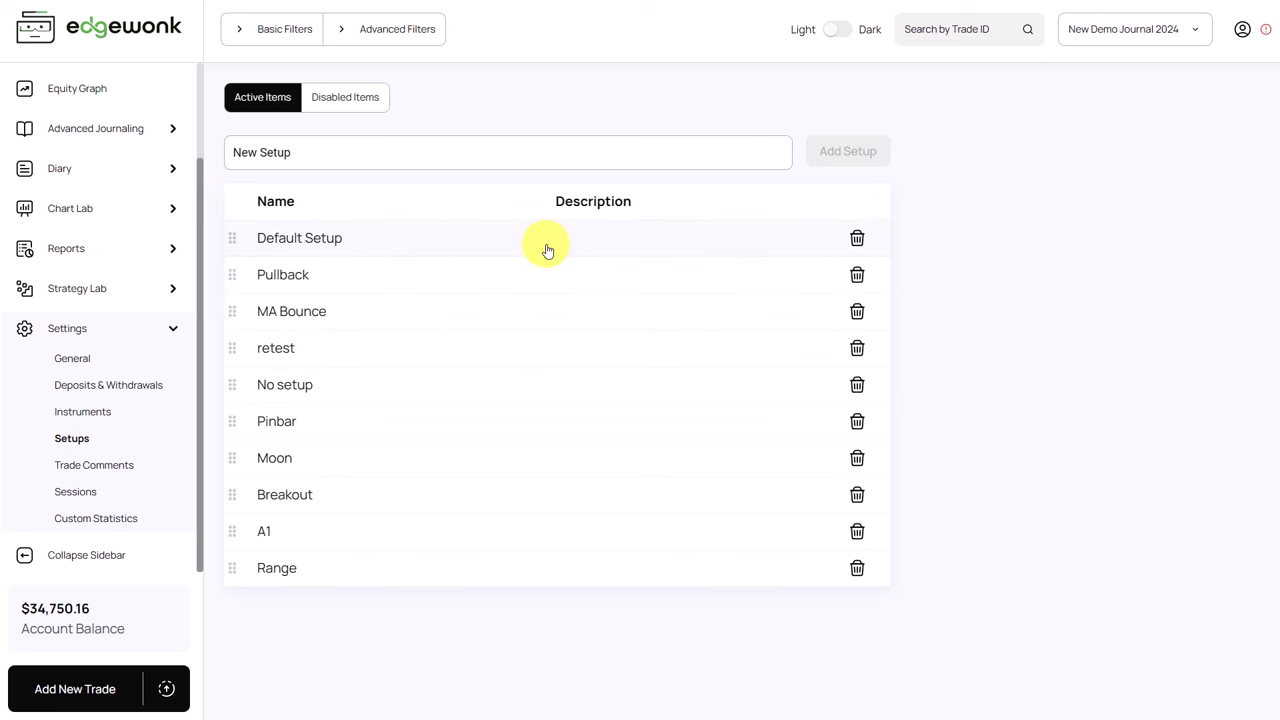
{"action": "left_click", "coordinate": [594, 241]}
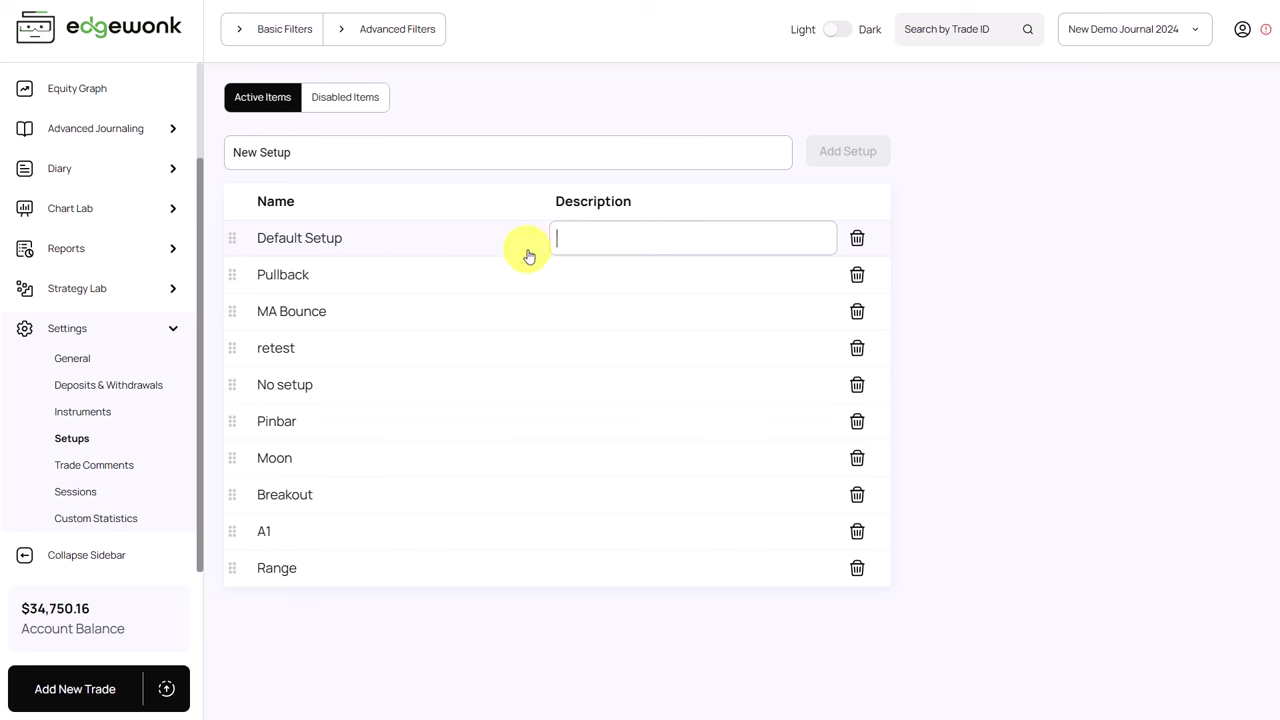
{"action": "left_click", "coordinate": [86, 468]}
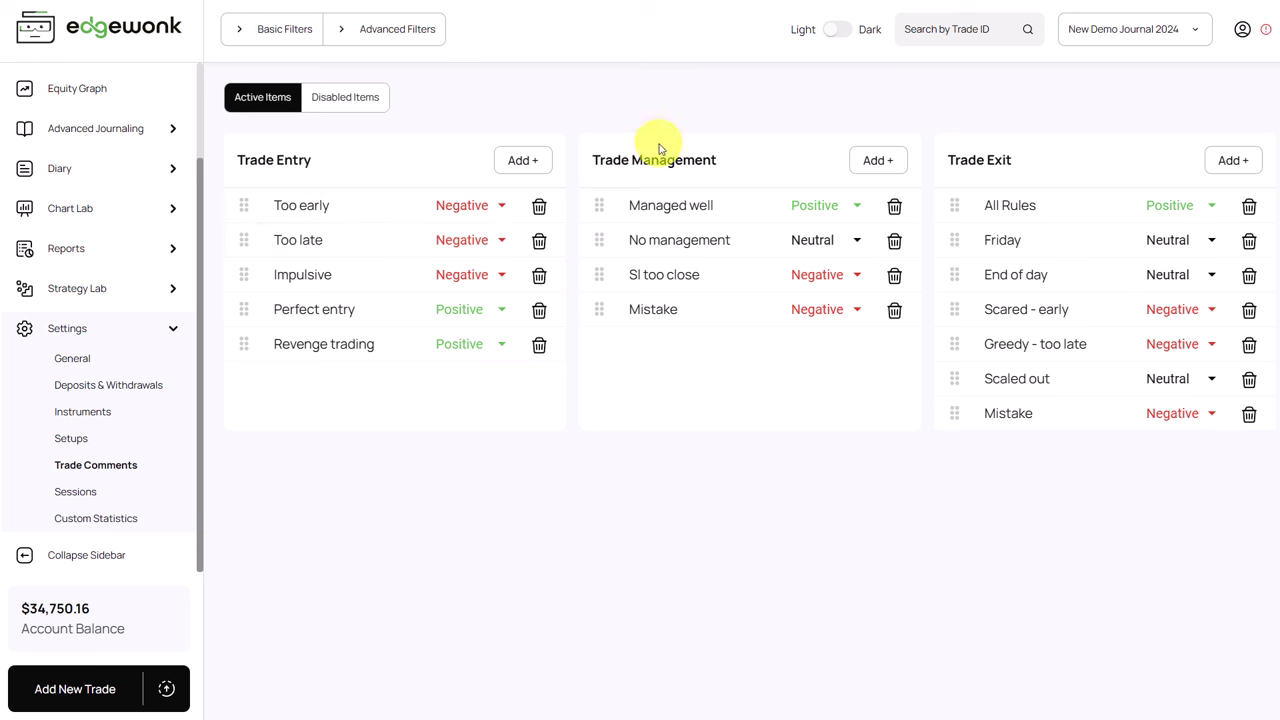
Rate Revenge trading as Negative and move it to the top of Trade Entry
{"action": "left_click", "coordinate": [478, 352]}
{"action": "left_click", "coordinate": [461, 381]}
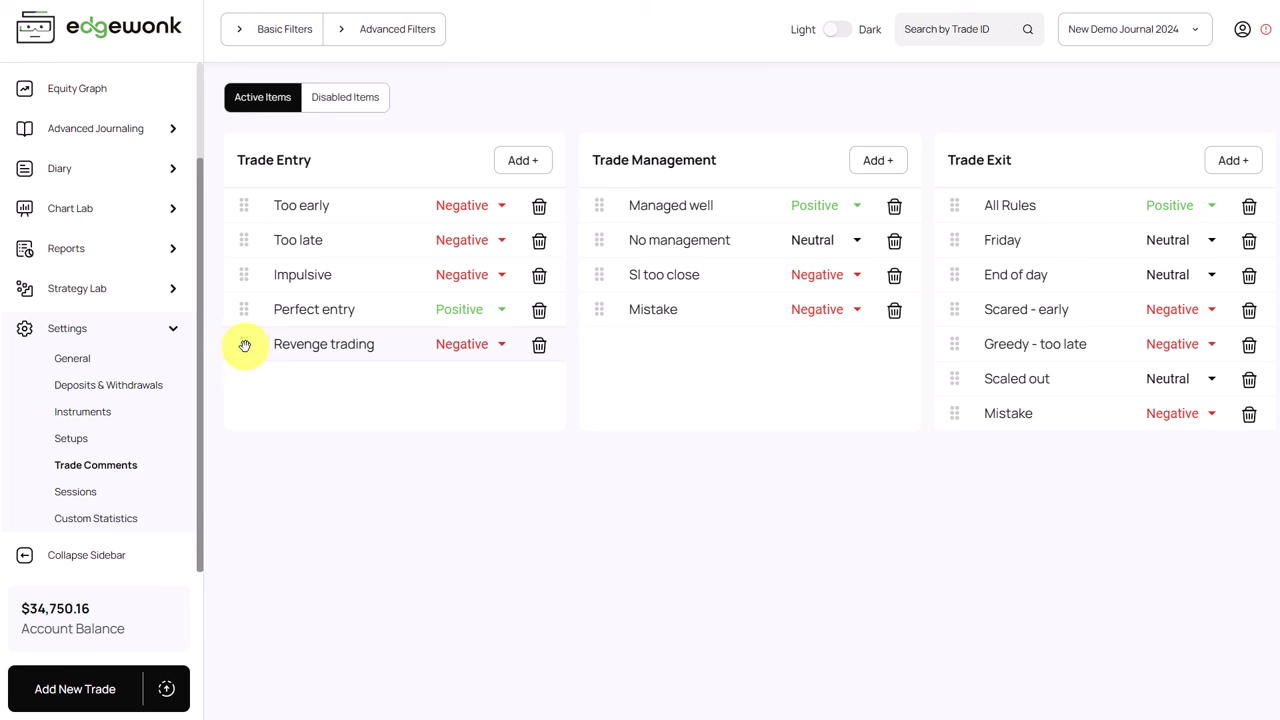
{"action": "left_click_drag", "start_coordinate": [244, 344], "coordinate": [240, 205]}
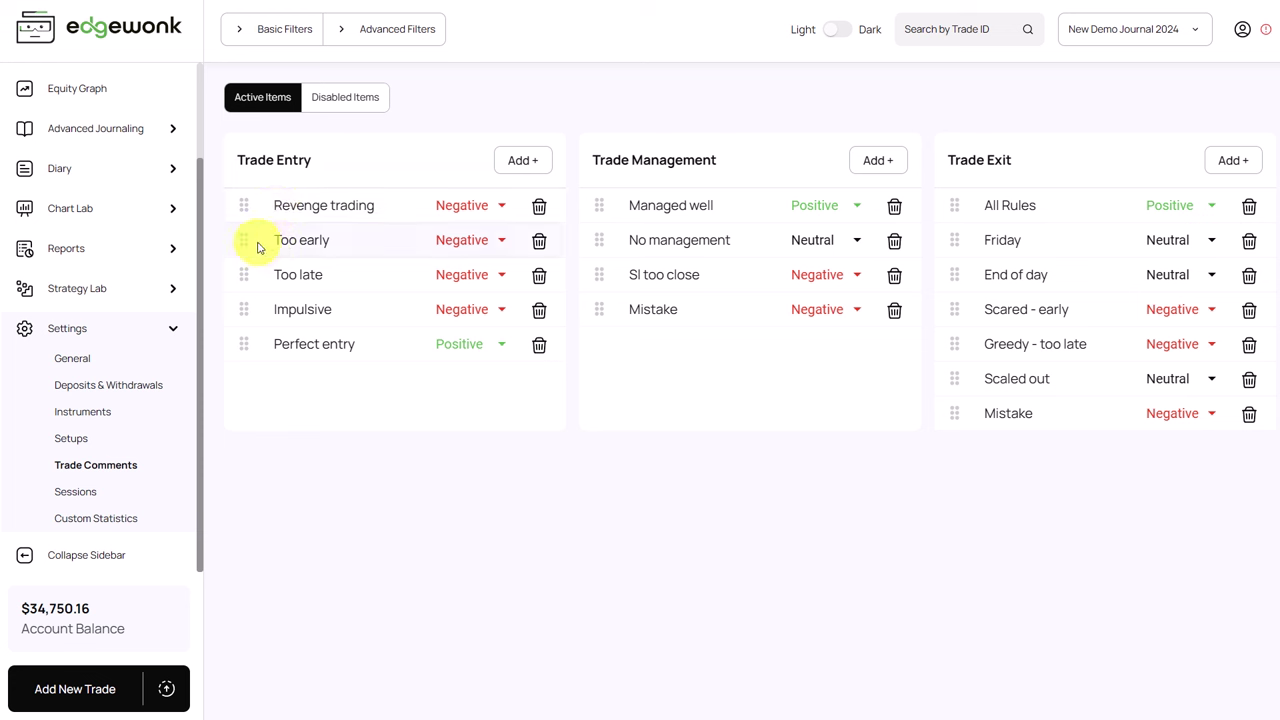
Look through the category lists on the Custom Statistics settings page
{"action": "left_click", "coordinate": [97, 517]}
{"action": "scroll", "coordinate": [563, 325], "scroll_direction": "down", "scroll_amount": 3}
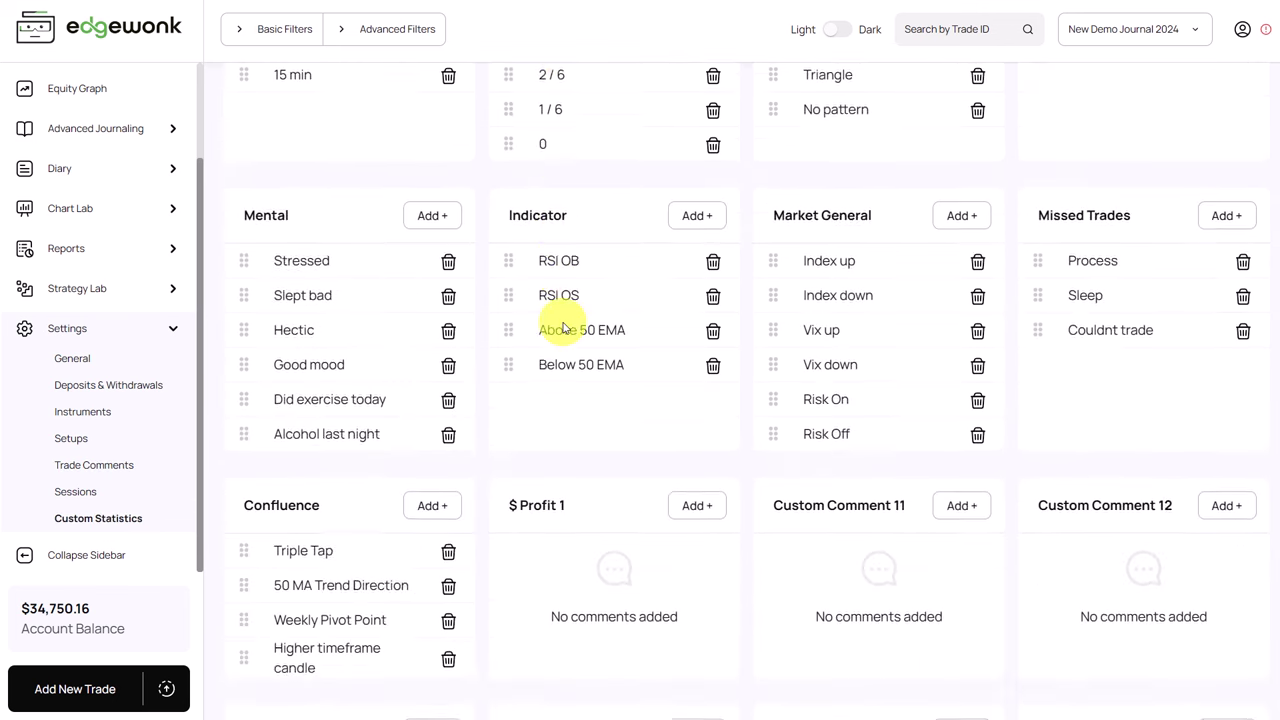
{"action": "scroll", "coordinate": [563, 328], "scroll_direction": "down", "scroll_amount": 3}
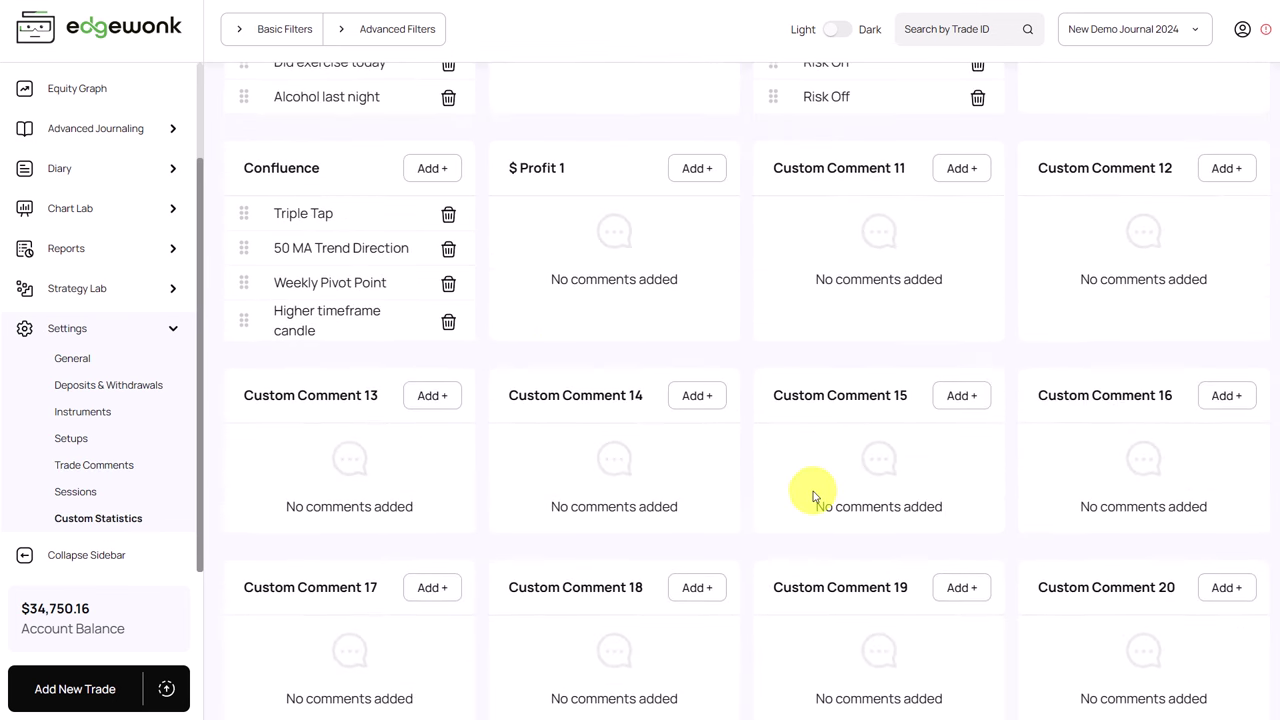
{"action": "scroll", "coordinate": [812, 496], "scroll_direction": "up", "scroll_amount": 3}
{"action": "scroll", "coordinate": [812, 496], "scroll_direction": "up", "scroll_amount": 3}
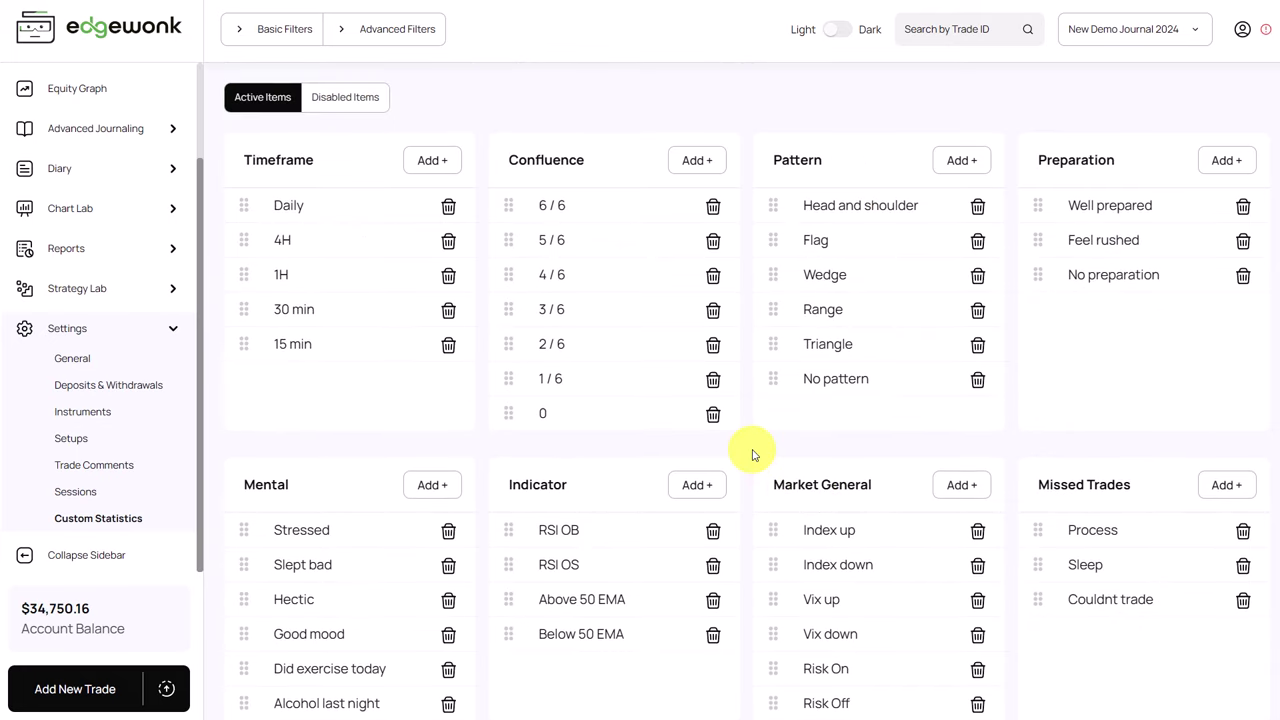
Open Milestones from the account menu and scroll through the achievement progress cards
{"action": "left_click", "coordinate": [1243, 33]}
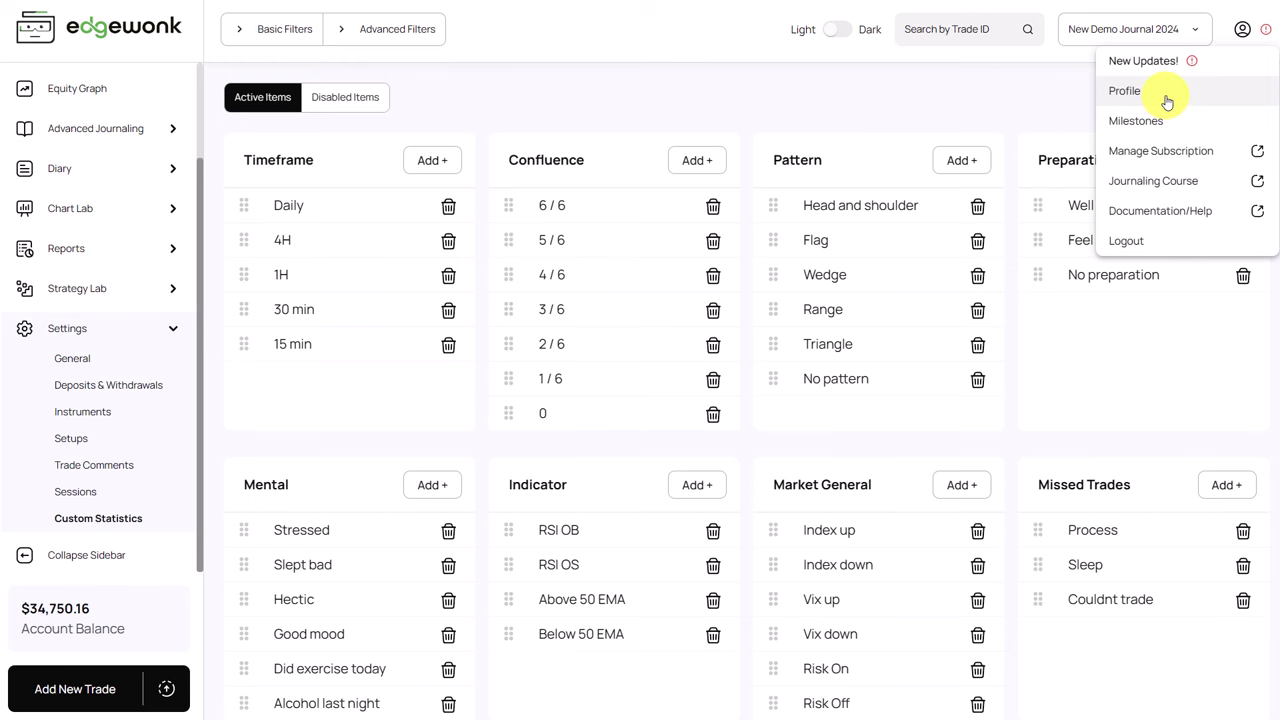
{"action": "left_click", "coordinate": [1169, 131]}
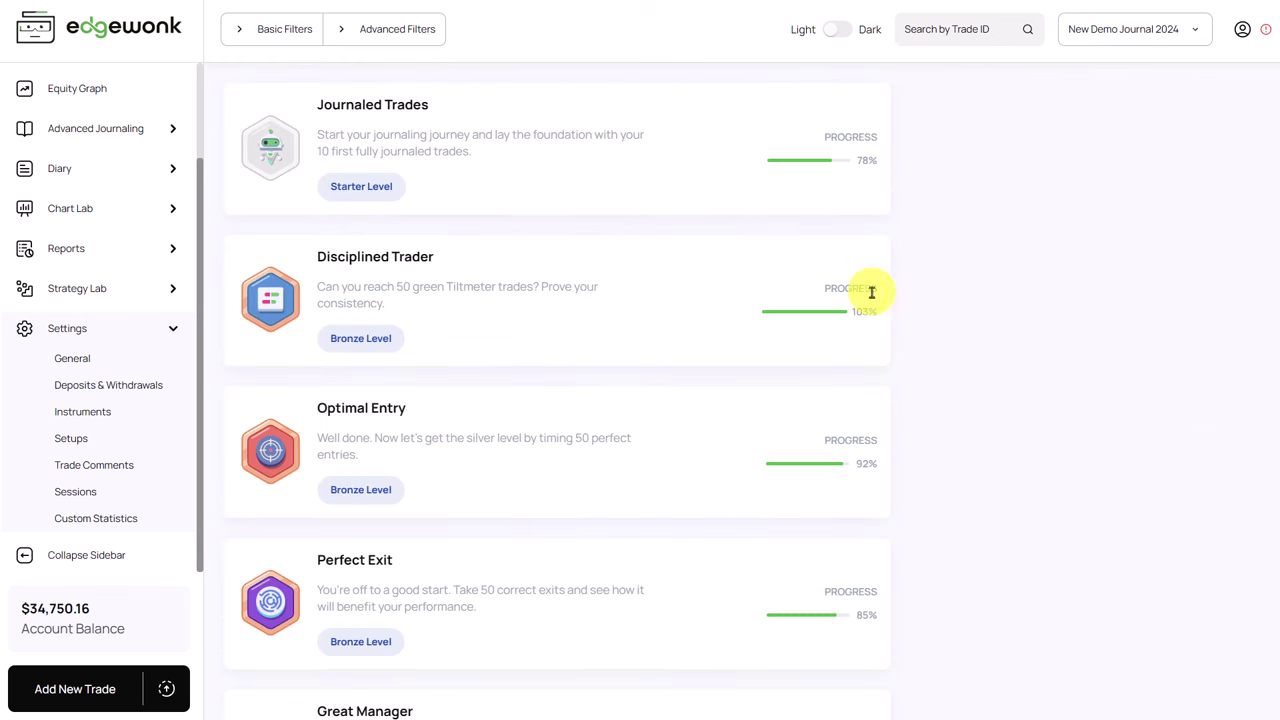
{"action": "scroll", "coordinate": [887, 313], "scroll_direction": "down", "scroll_amount": 2}
{"action": "scroll", "coordinate": [887, 313], "scroll_direction": "down", "scroll_amount": 3}
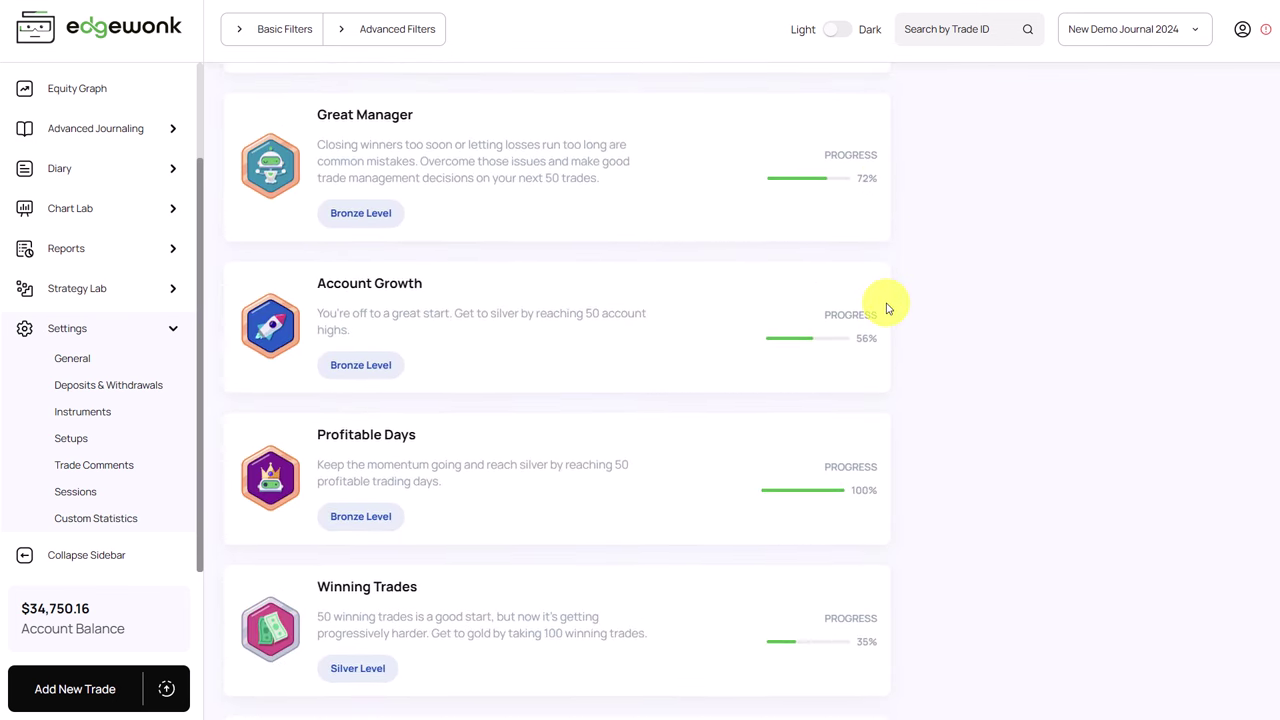
{"action": "scroll", "coordinate": [886, 309], "scroll_direction": "down", "scroll_amount": 3}
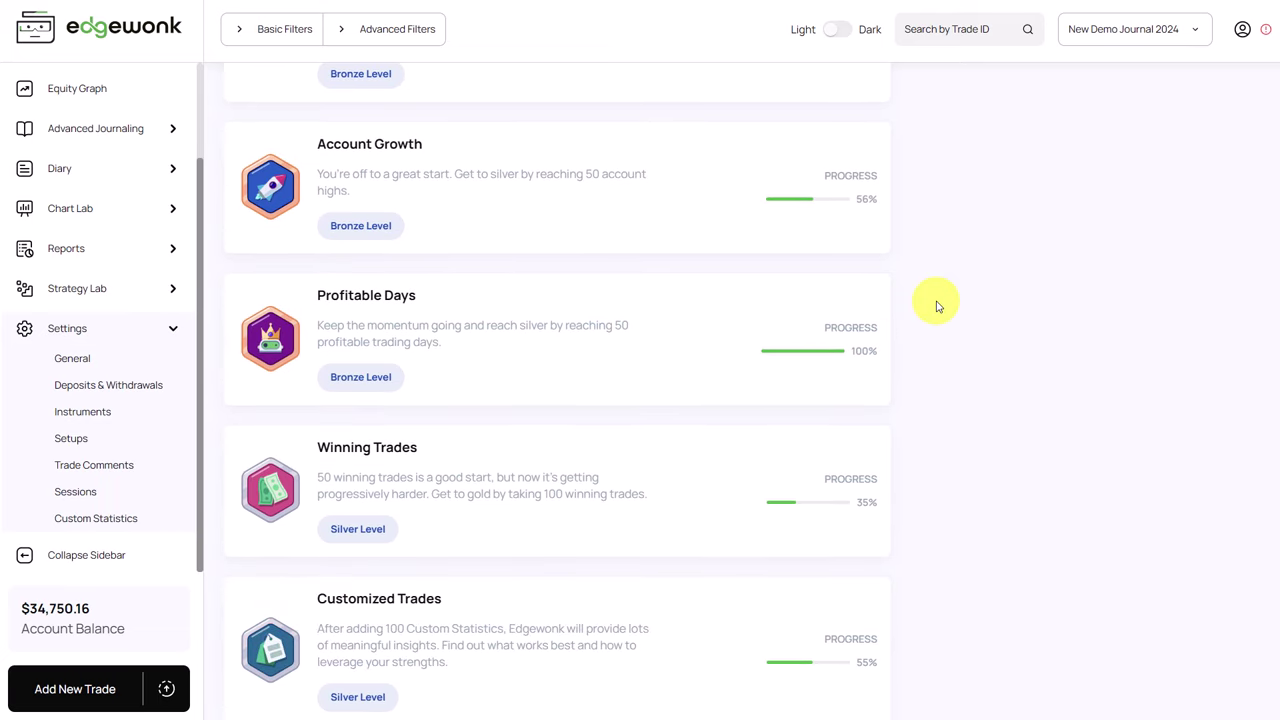
{"action": "left_click", "coordinate": [1242, 29]}
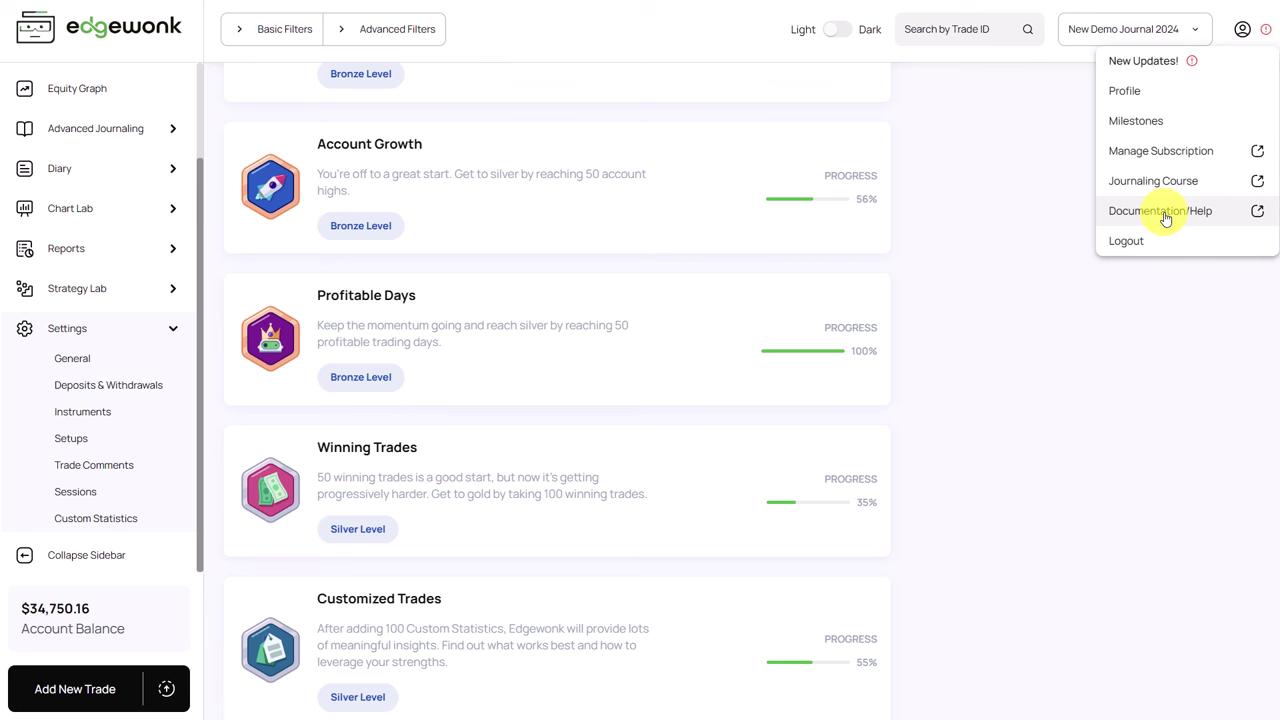
Browse the Chart Lab's Consecutive Wins/Losses, Custom Statistics, Drawdown, Efficiency and Exit Analysis charts
{"action": "scroll", "coordinate": [100, 320], "scroll_direction": "up", "scroll_amount": 2}
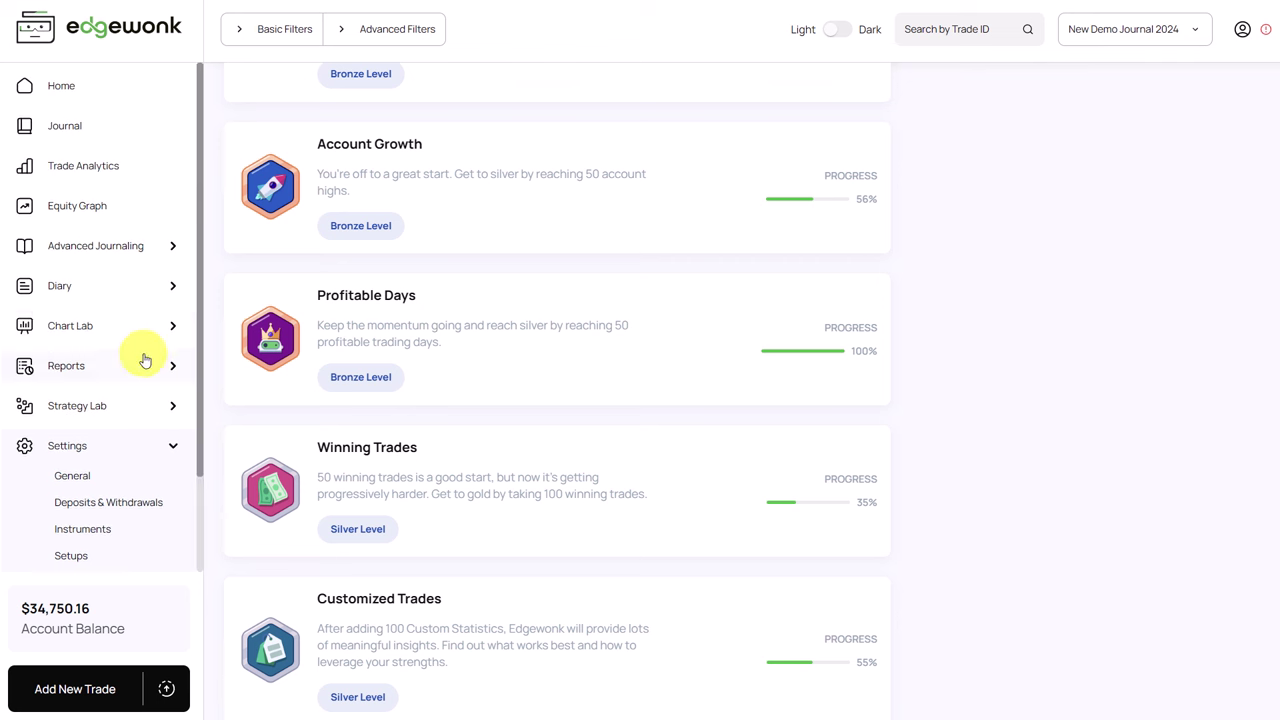
{"action": "left_click", "coordinate": [89, 328]}
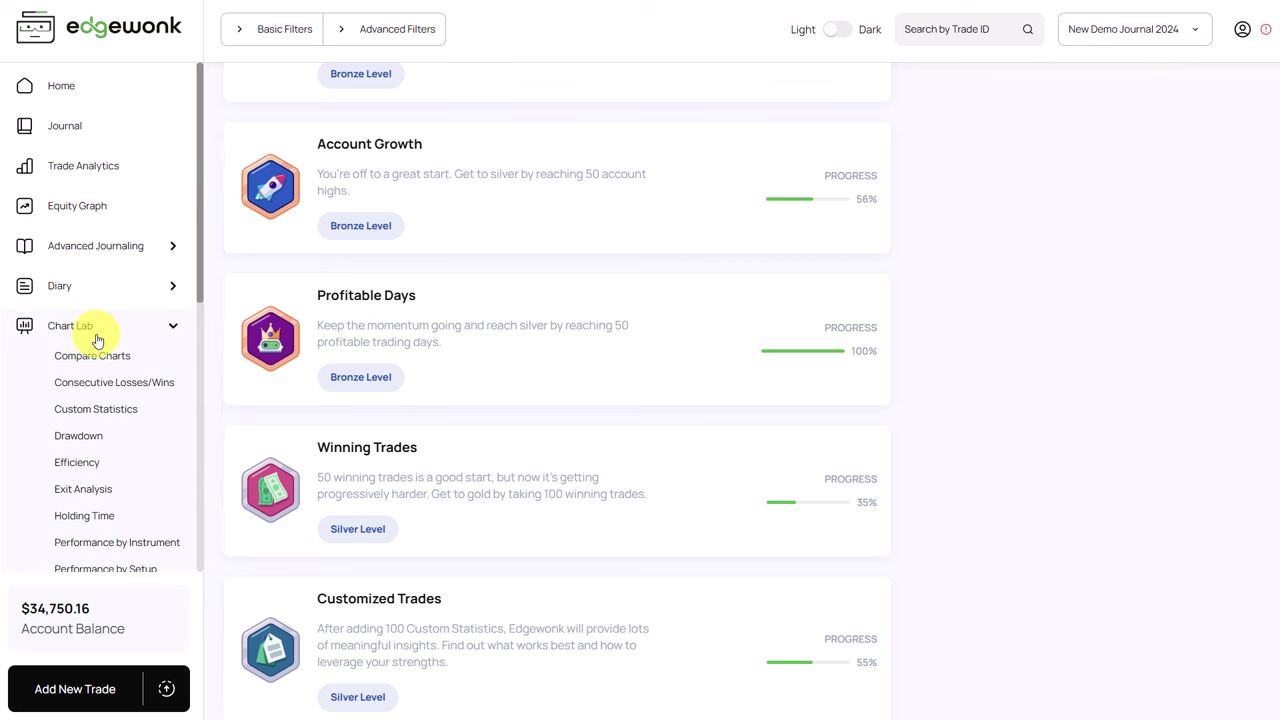
{"action": "left_click", "coordinate": [107, 385]}
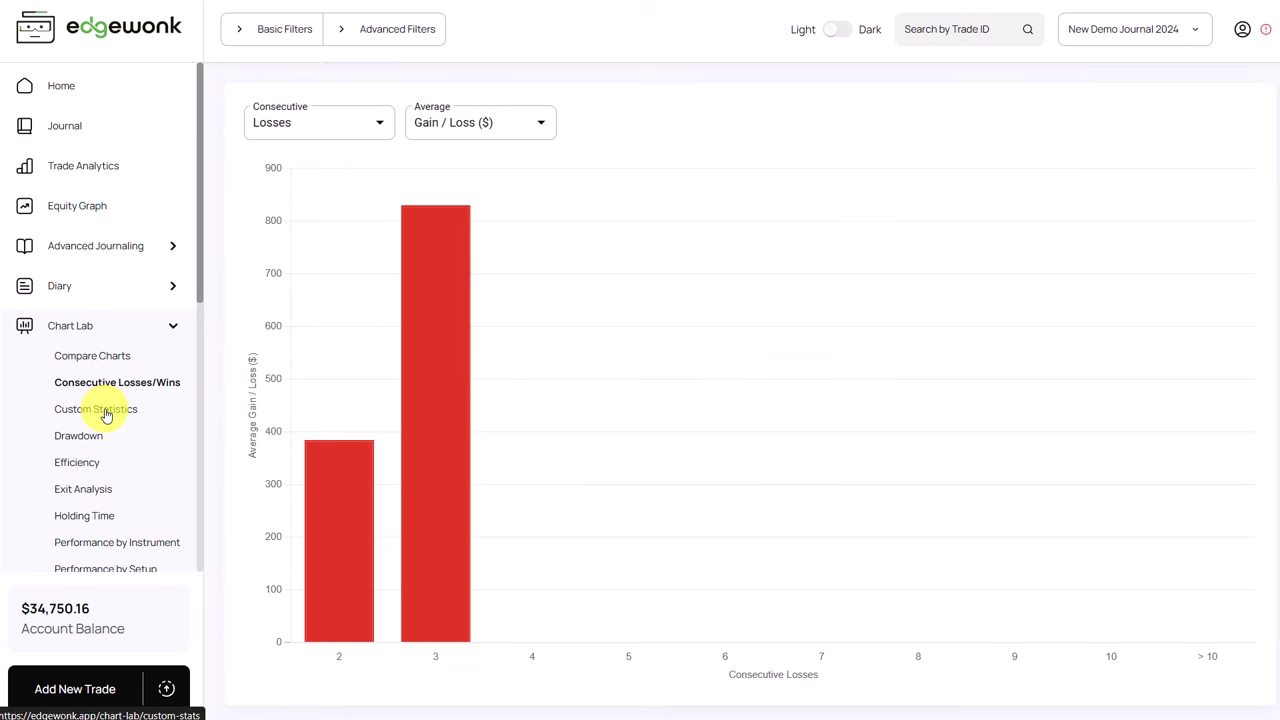
{"action": "left_click", "coordinate": [105, 415]}
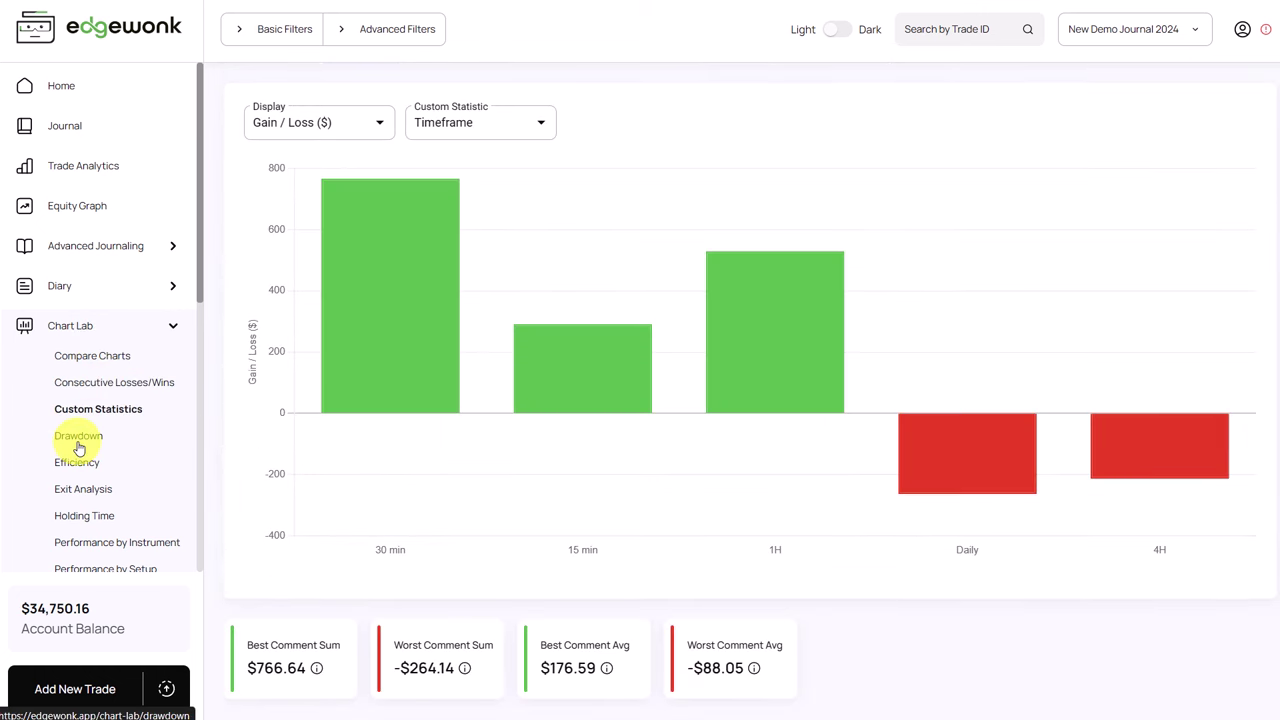
{"action": "left_click", "coordinate": [79, 446]}
{"action": "left_click", "coordinate": [82, 468]}
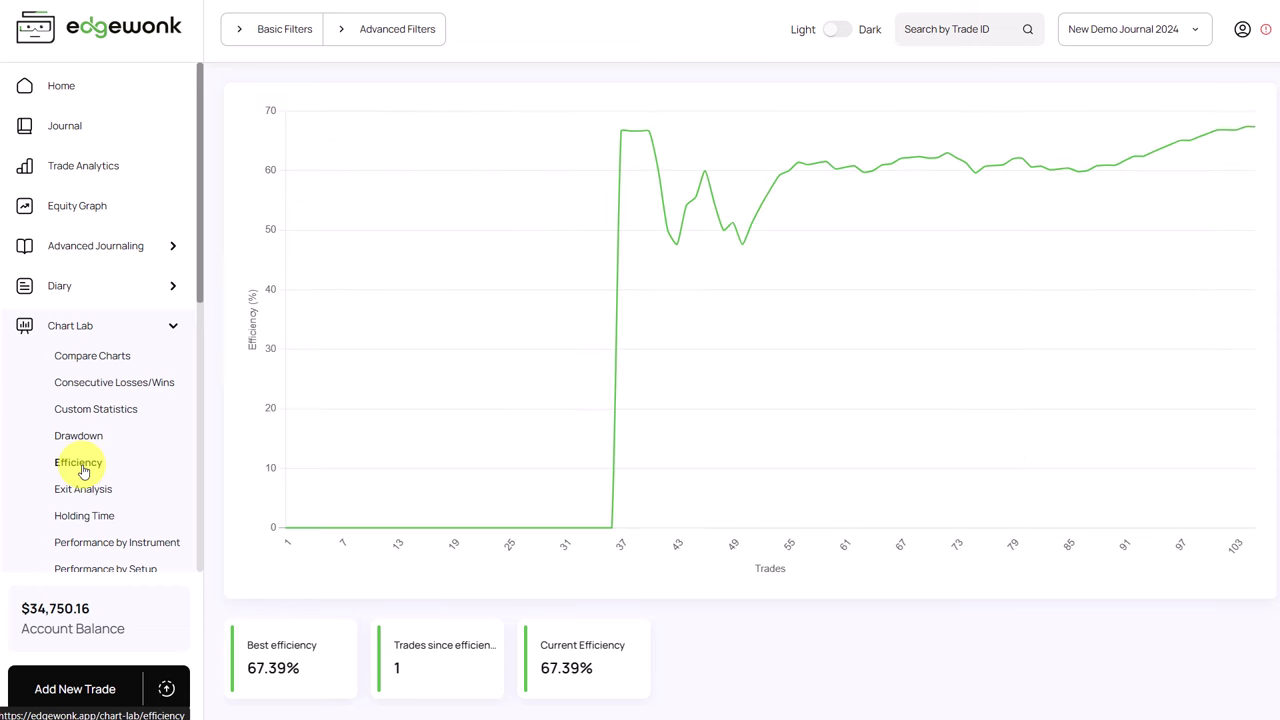
{"action": "left_click", "coordinate": [88, 490]}
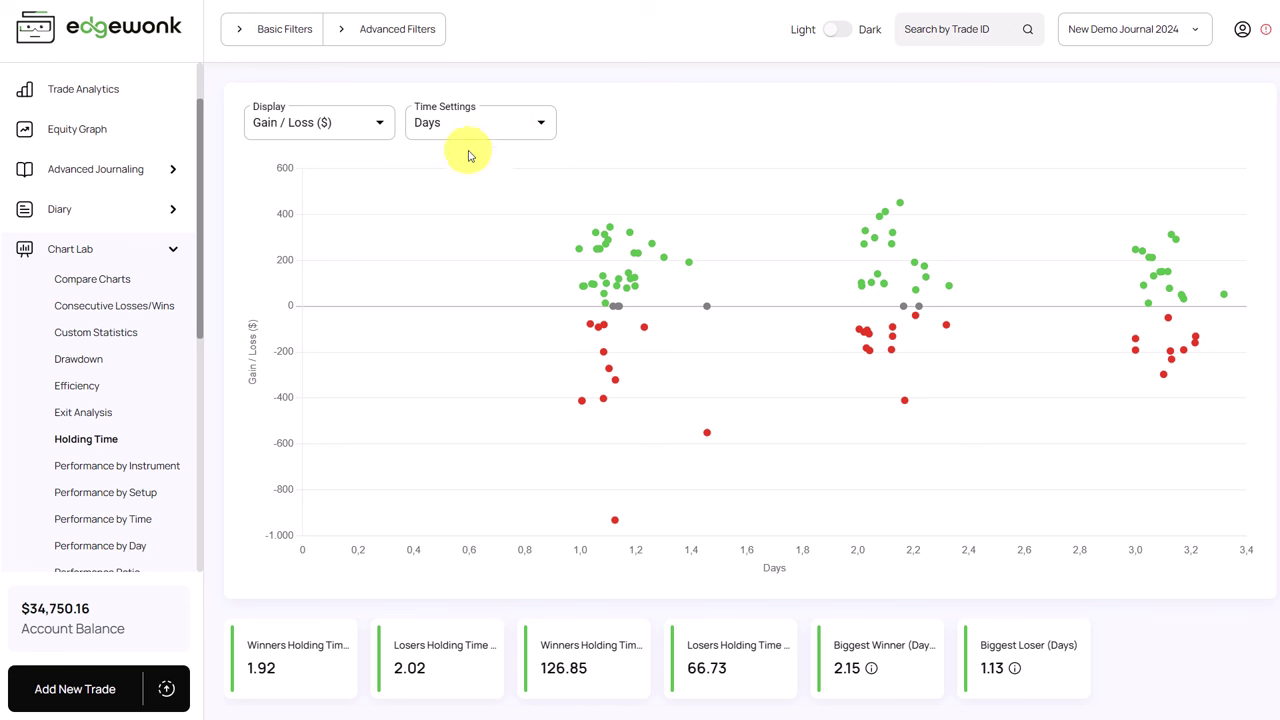
Show holding times in hours, then minutes, and open the Performance by Time chart
{"action": "left_click", "coordinate": [484, 138]}
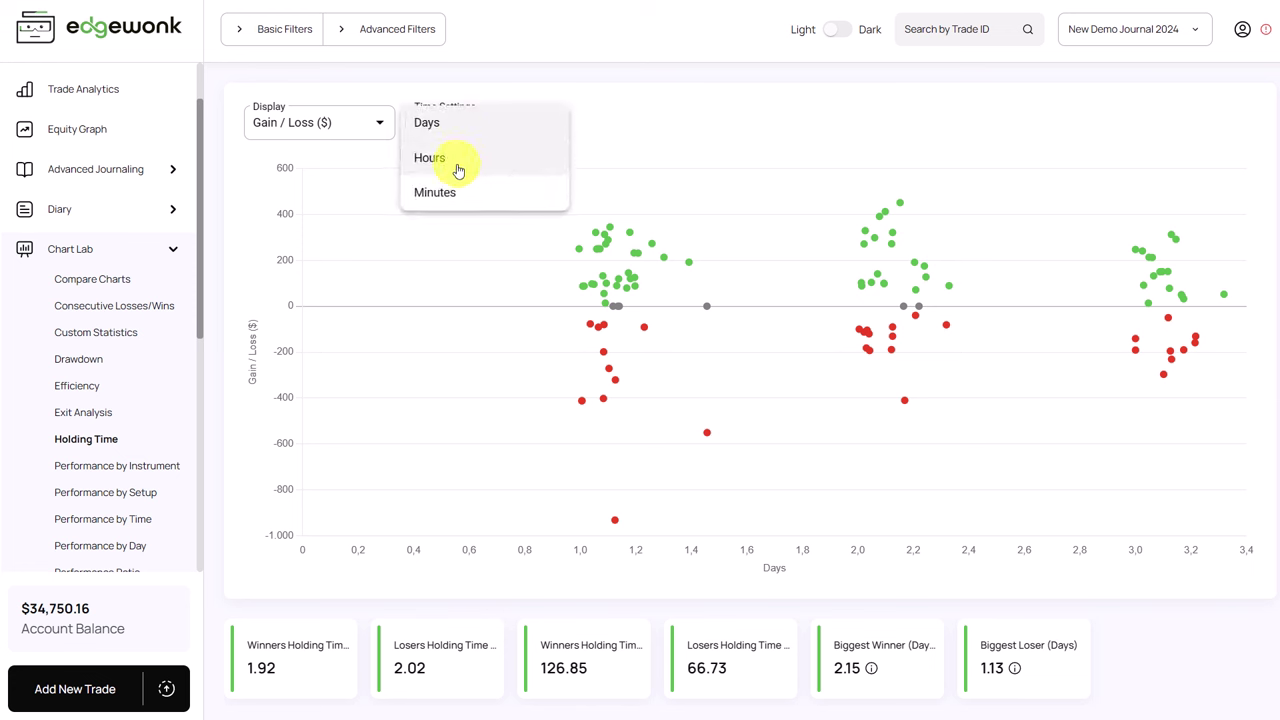
{"action": "left_click", "coordinate": [458, 171]}
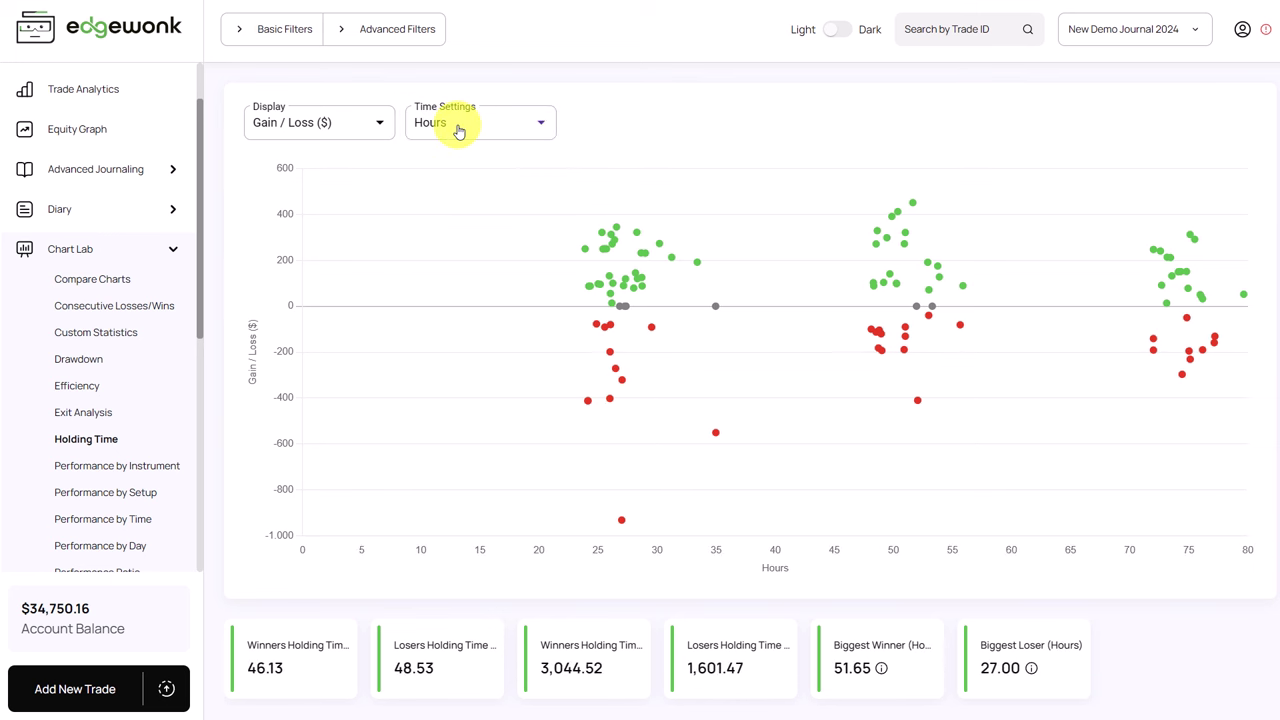
{"action": "left_click", "coordinate": [458, 130]}
{"action": "left_click", "coordinate": [455, 158]}
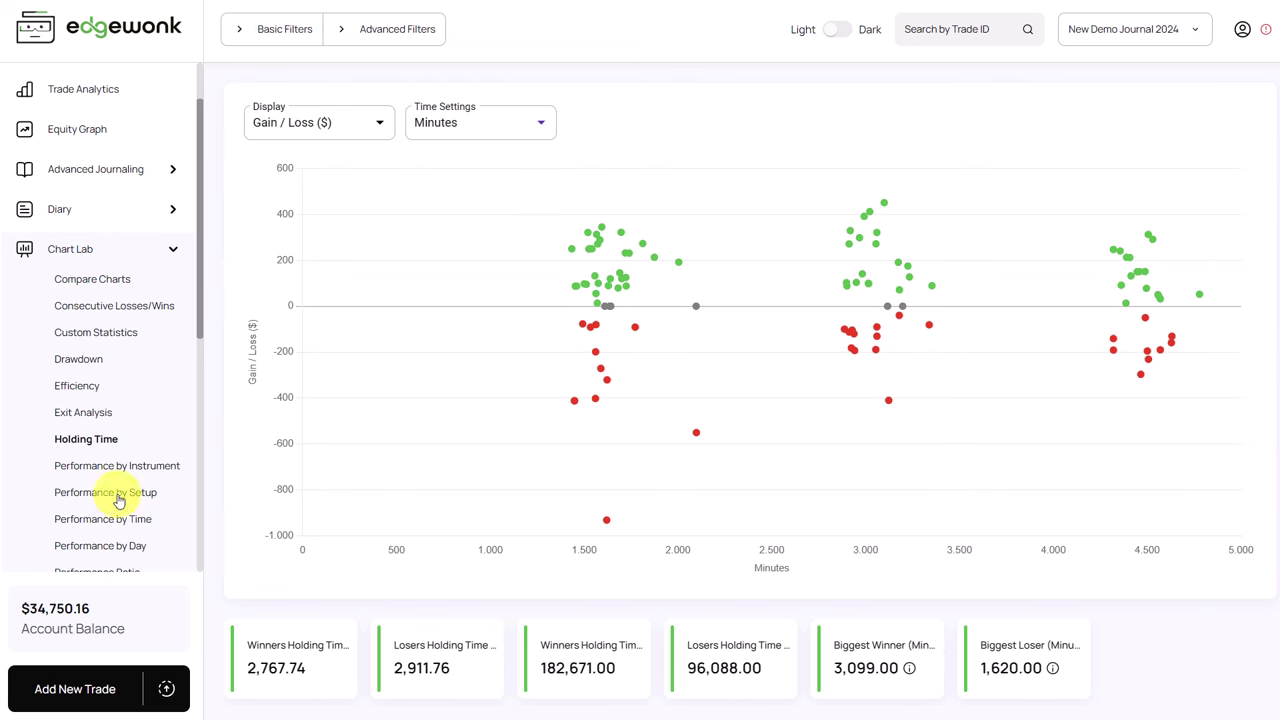
{"action": "scroll", "coordinate": [118, 500], "scroll_direction": "down", "scroll_amount": 1}
{"action": "left_click", "coordinate": [140, 445]}
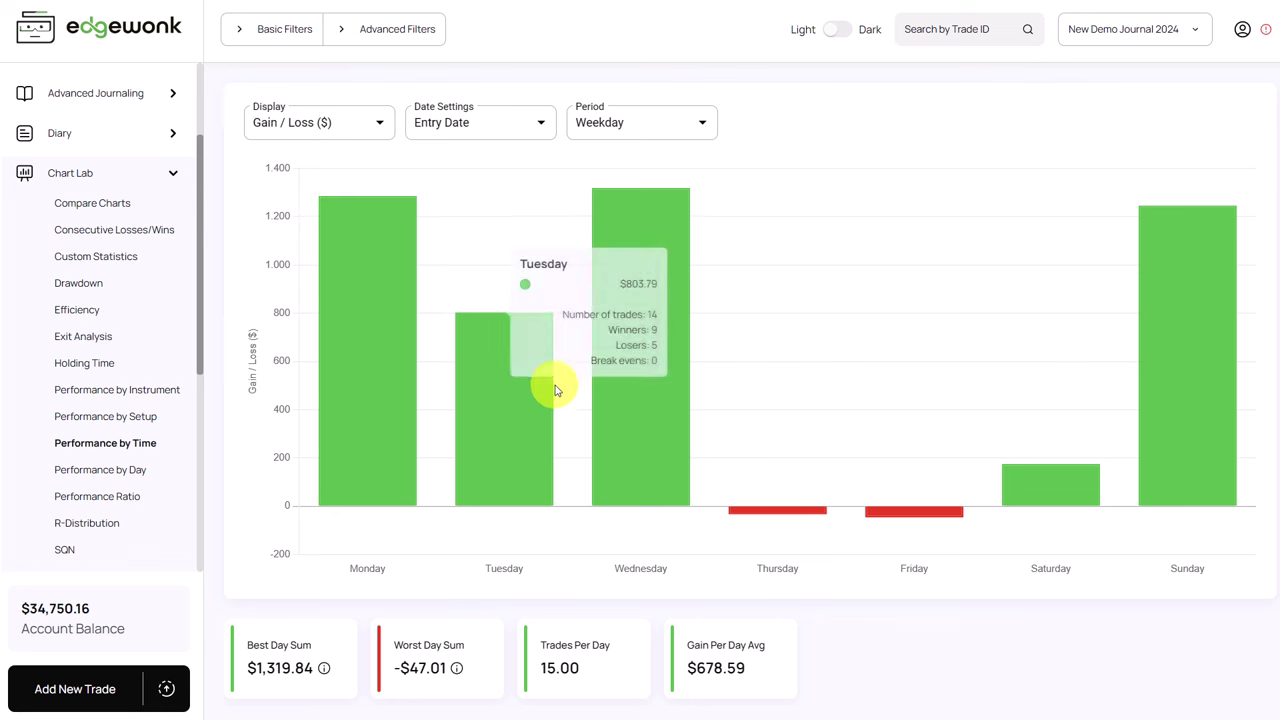
Set the Performance by Time period to Hour of Day
{"action": "left_click", "coordinate": [648, 124]}
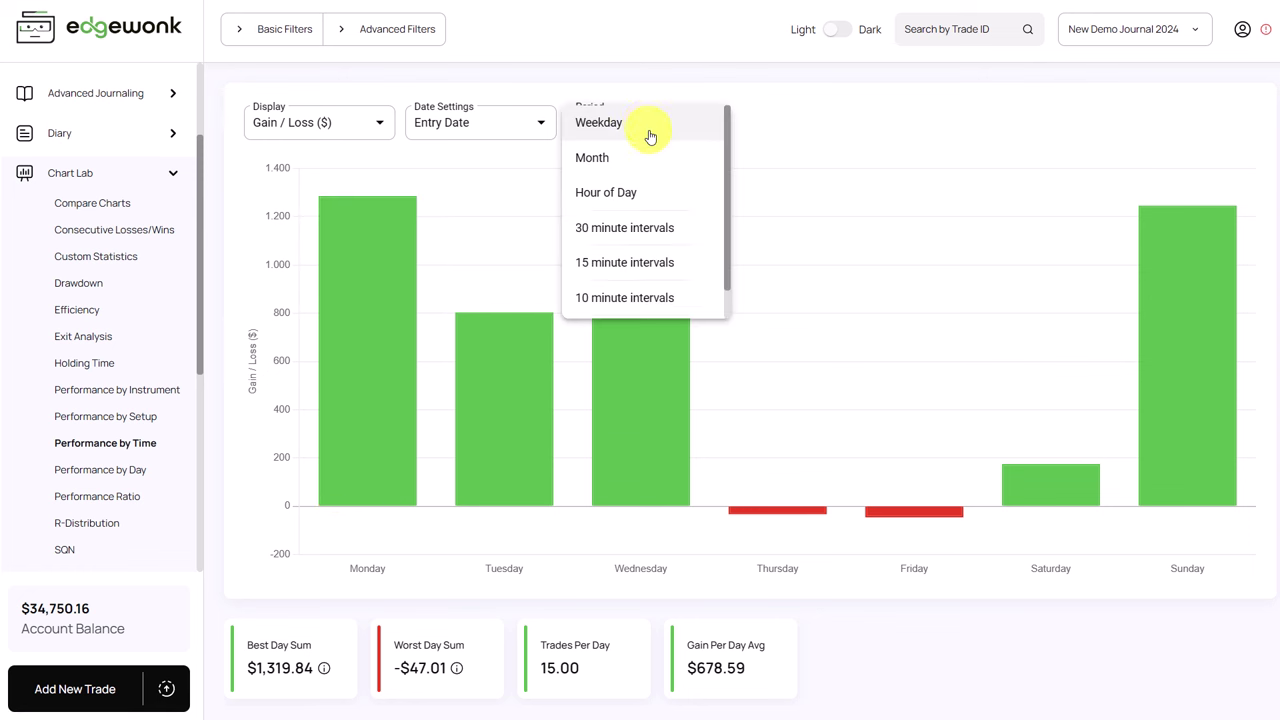
{"action": "left_click", "coordinate": [622, 191]}
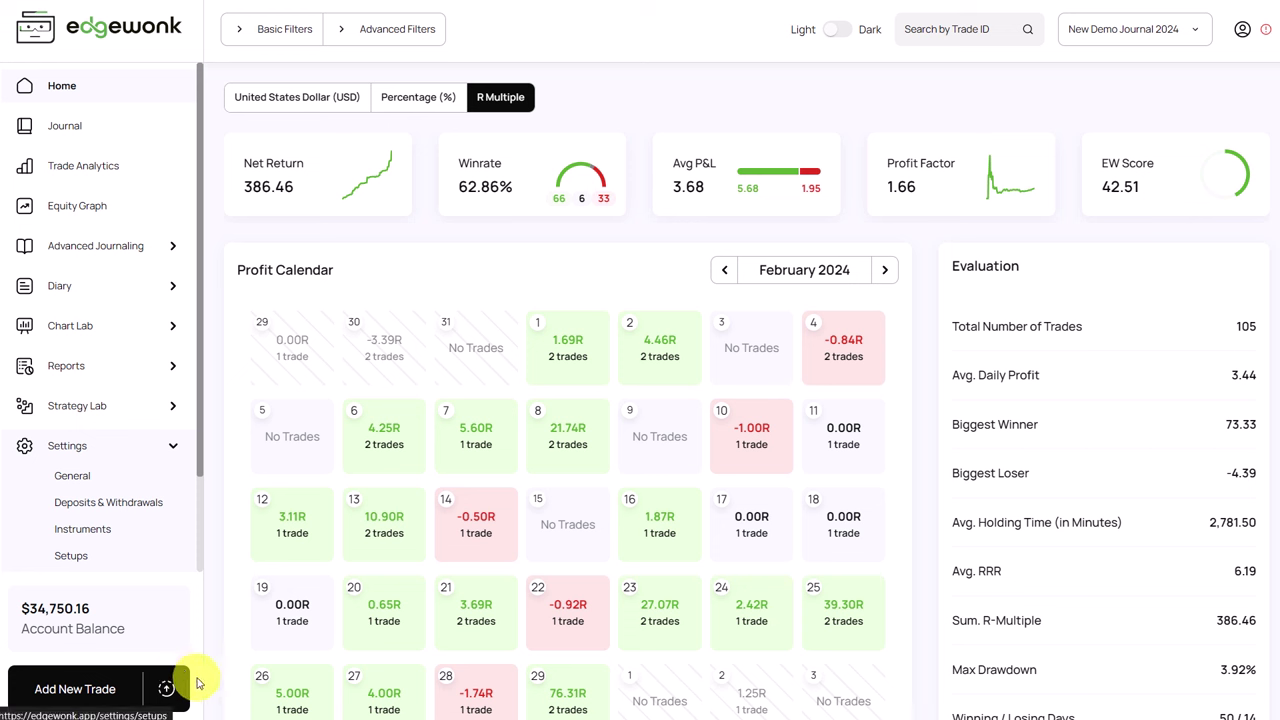
{"action": "left_click", "coordinate": [167, 690]}
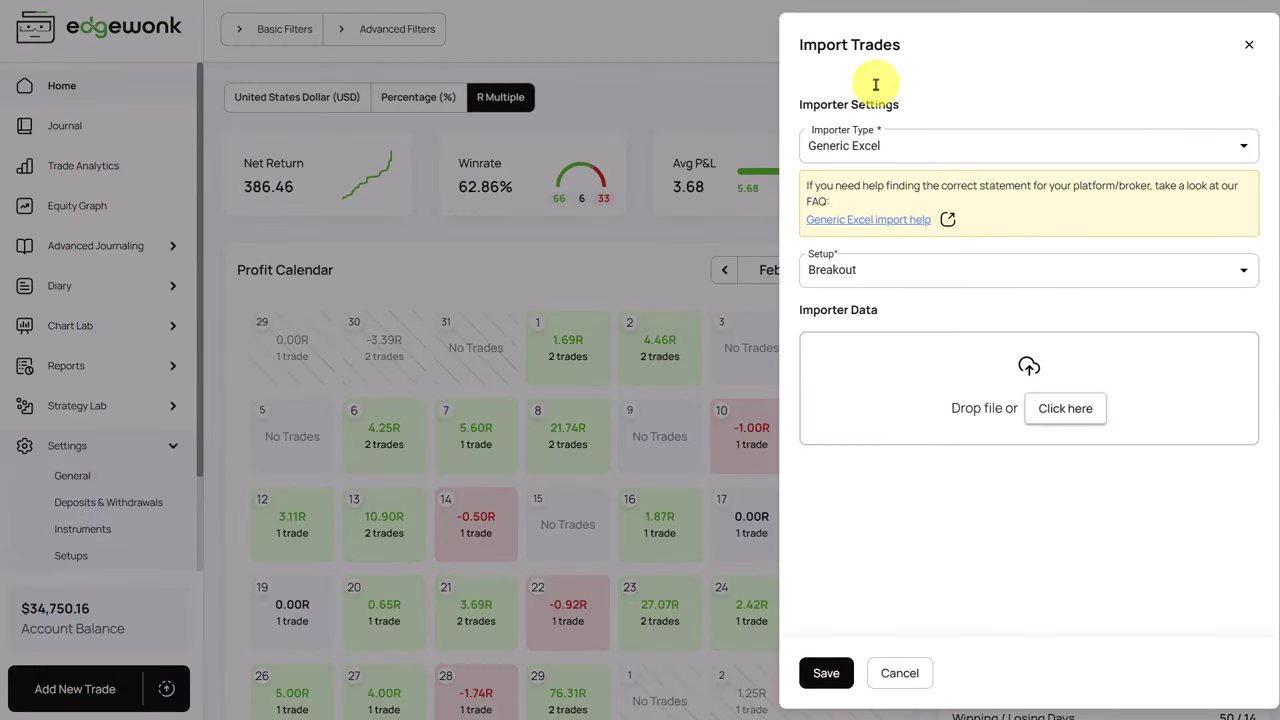
{"action": "left_click", "coordinate": [926, 148]}
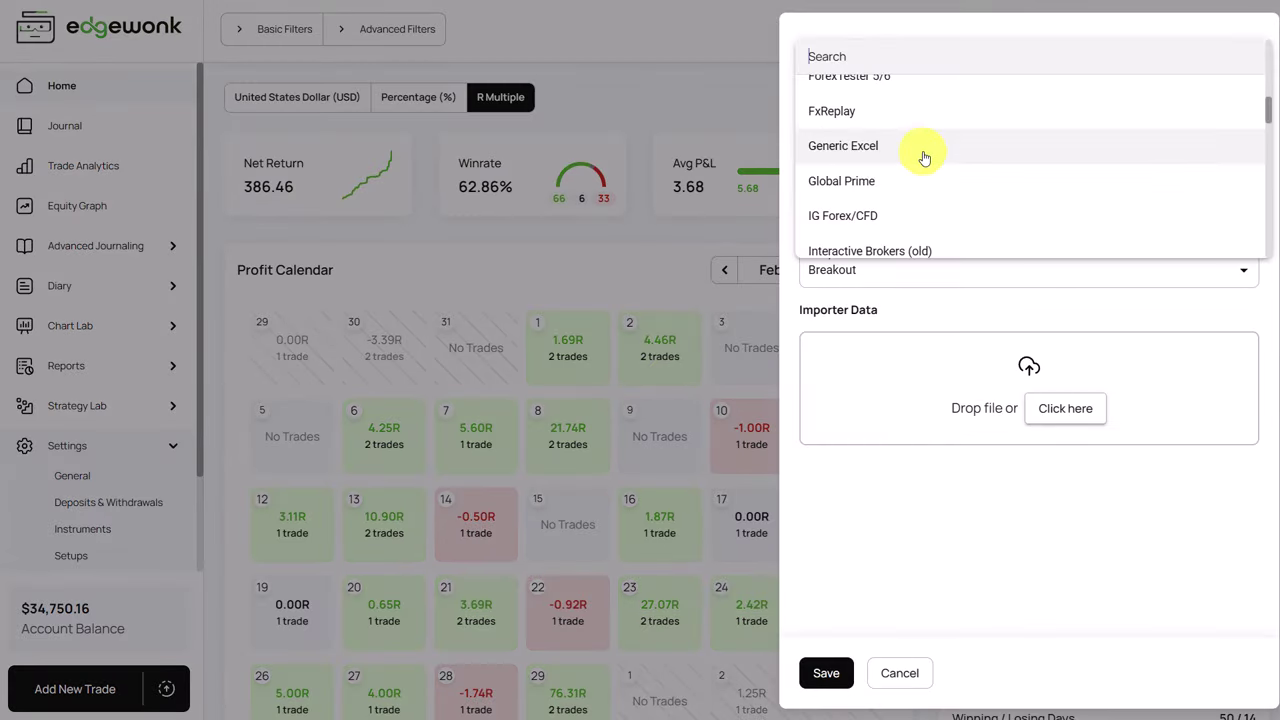
{"action": "scroll", "coordinate": [926, 209], "scroll_direction": "down", "scroll_amount": 2}
{"action": "scroll", "coordinate": [924, 210], "scroll_direction": "down", "scroll_amount": 5}
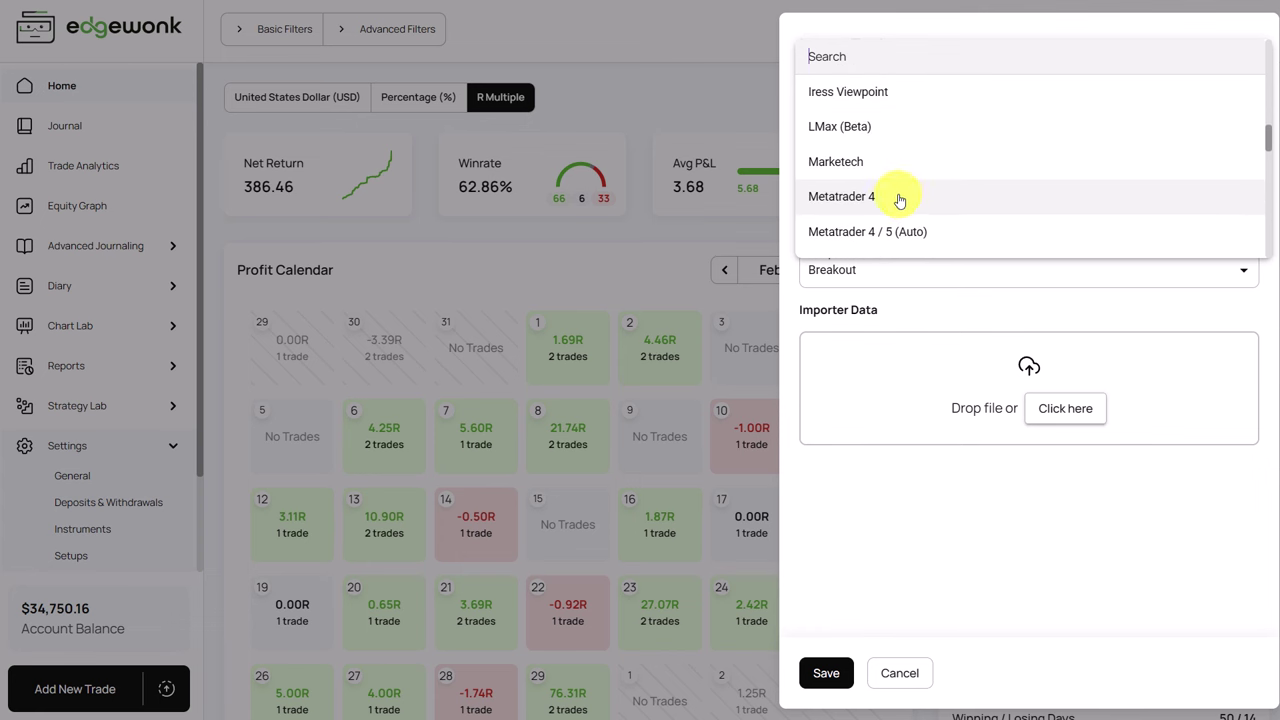
{"action": "scroll", "coordinate": [895, 196], "scroll_direction": "down", "scroll_amount": 4}
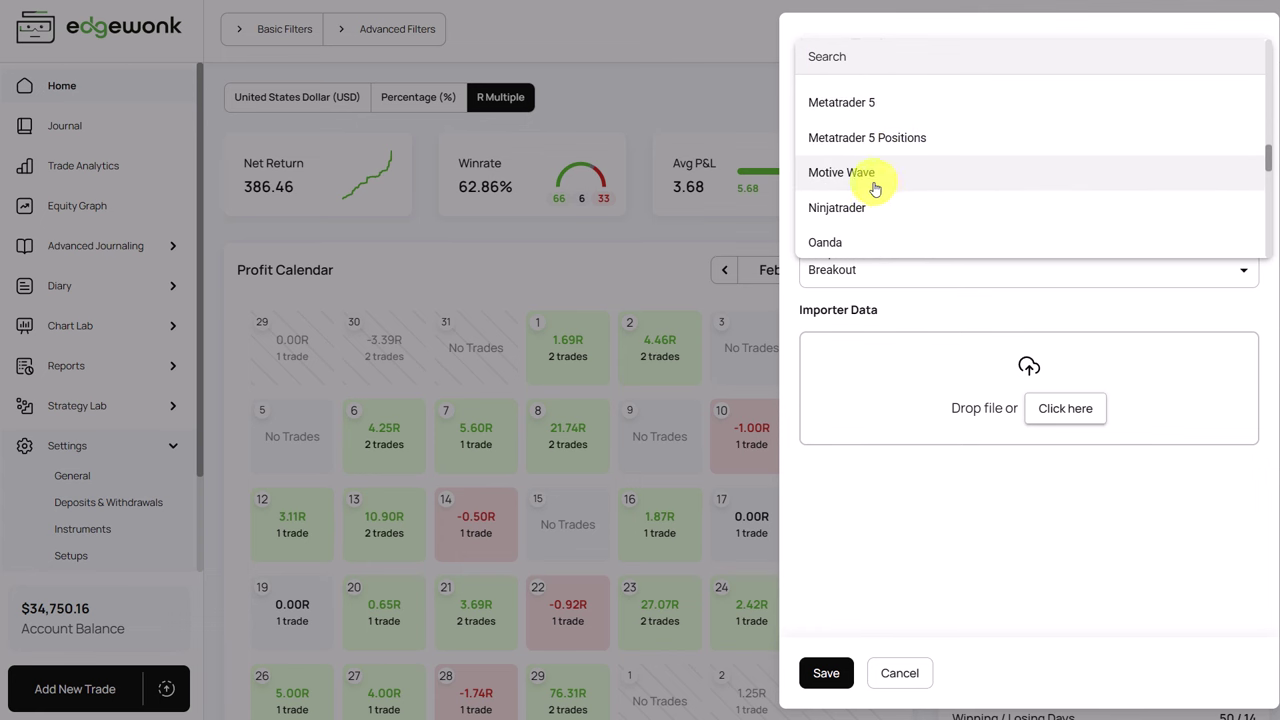
{"action": "scroll", "coordinate": [875, 190], "scroll_direction": "down", "scroll_amount": 5}
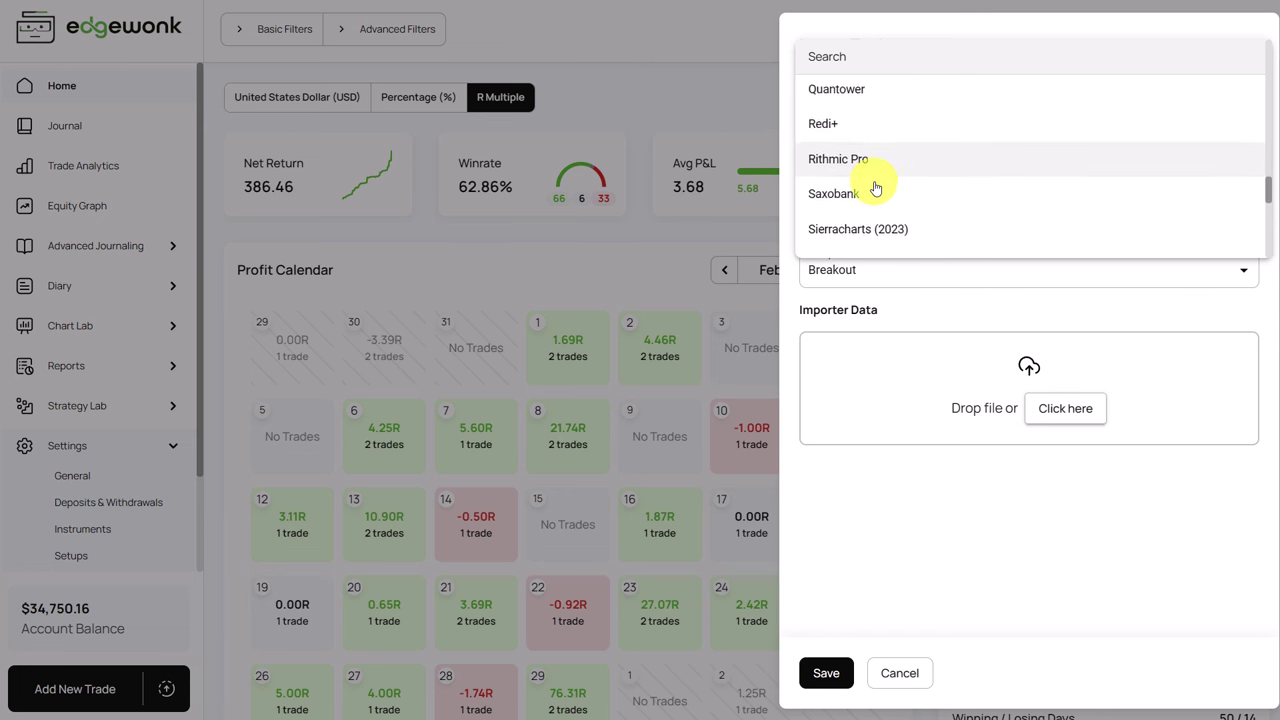
{"action": "scroll", "coordinate": [880, 175], "scroll_direction": "down", "scroll_amount": 5}
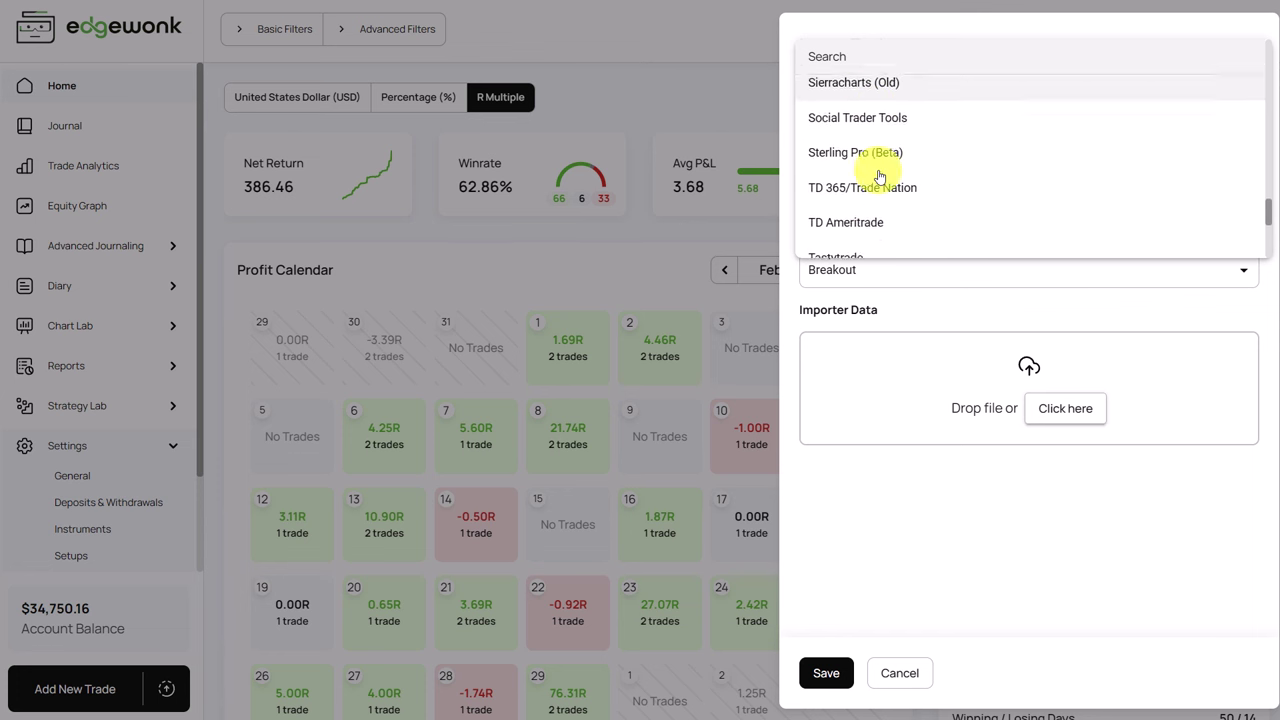
{"action": "scroll", "coordinate": [880, 177], "scroll_direction": "down", "scroll_amount": 3}
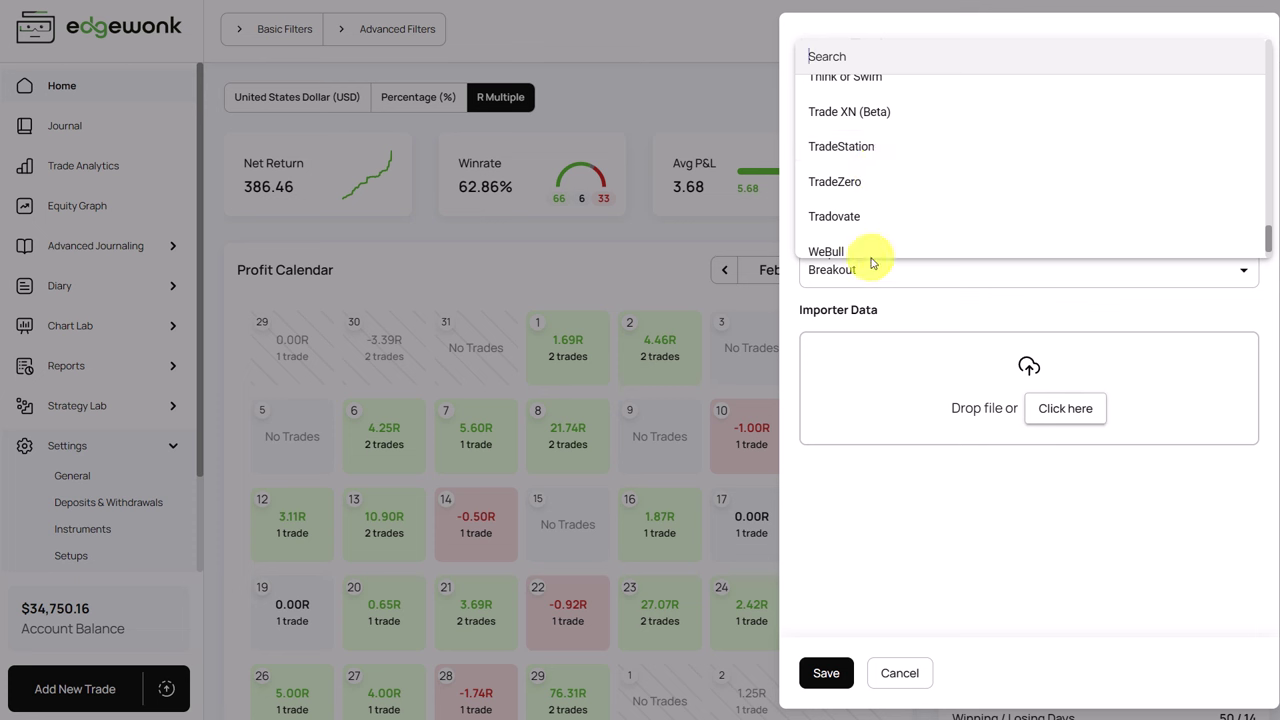
{"action": "left_click", "coordinate": [872, 303]}
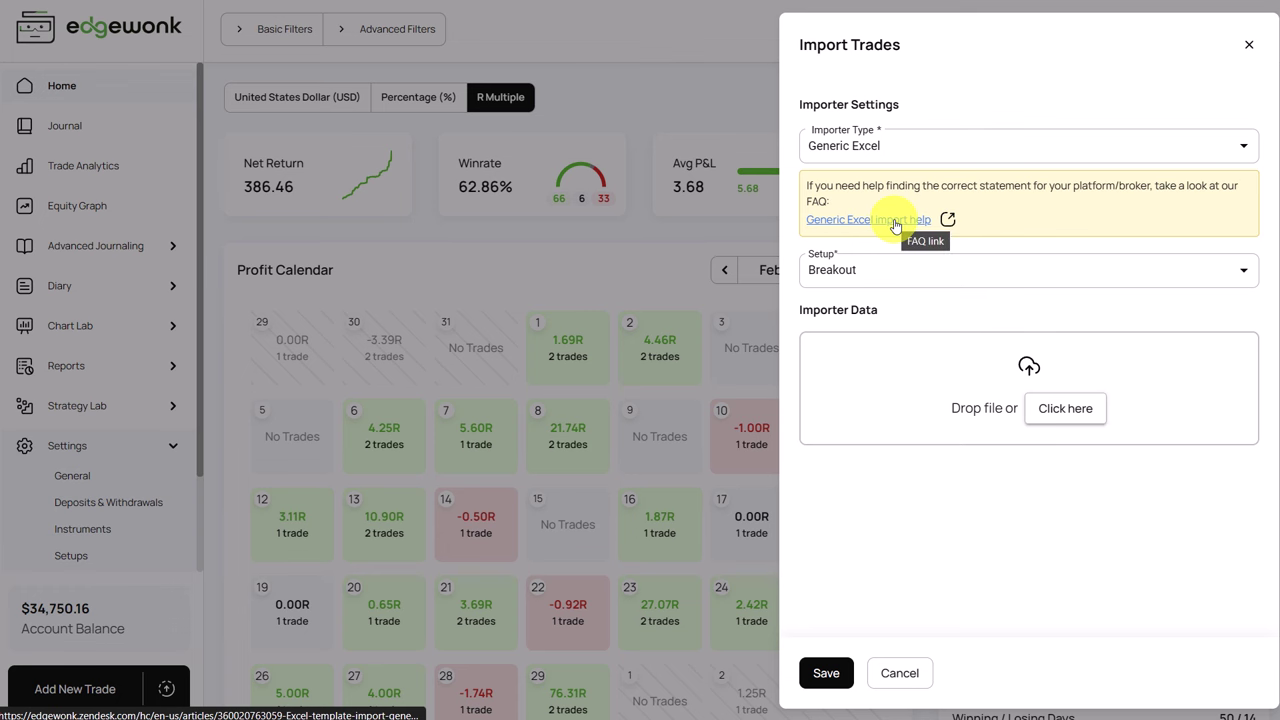
{"action": "left_click", "coordinate": [306, 420]}
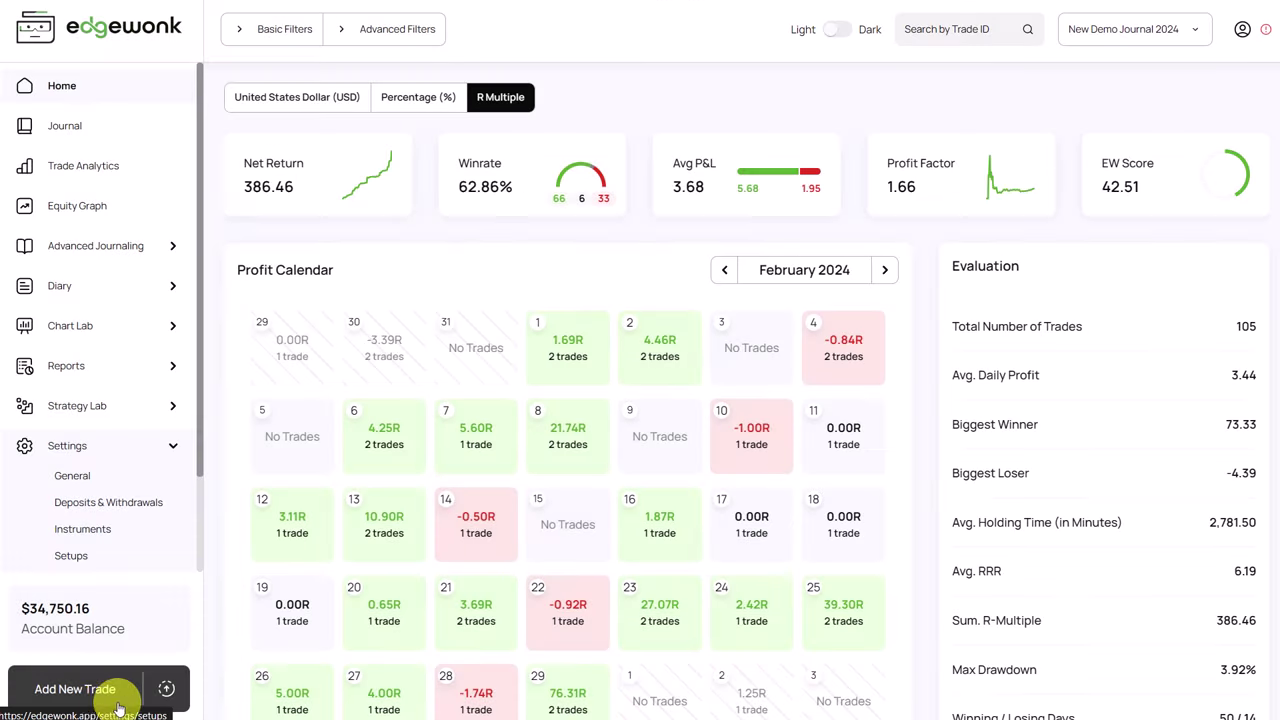
{"action": "left_click", "coordinate": [67, 695]}
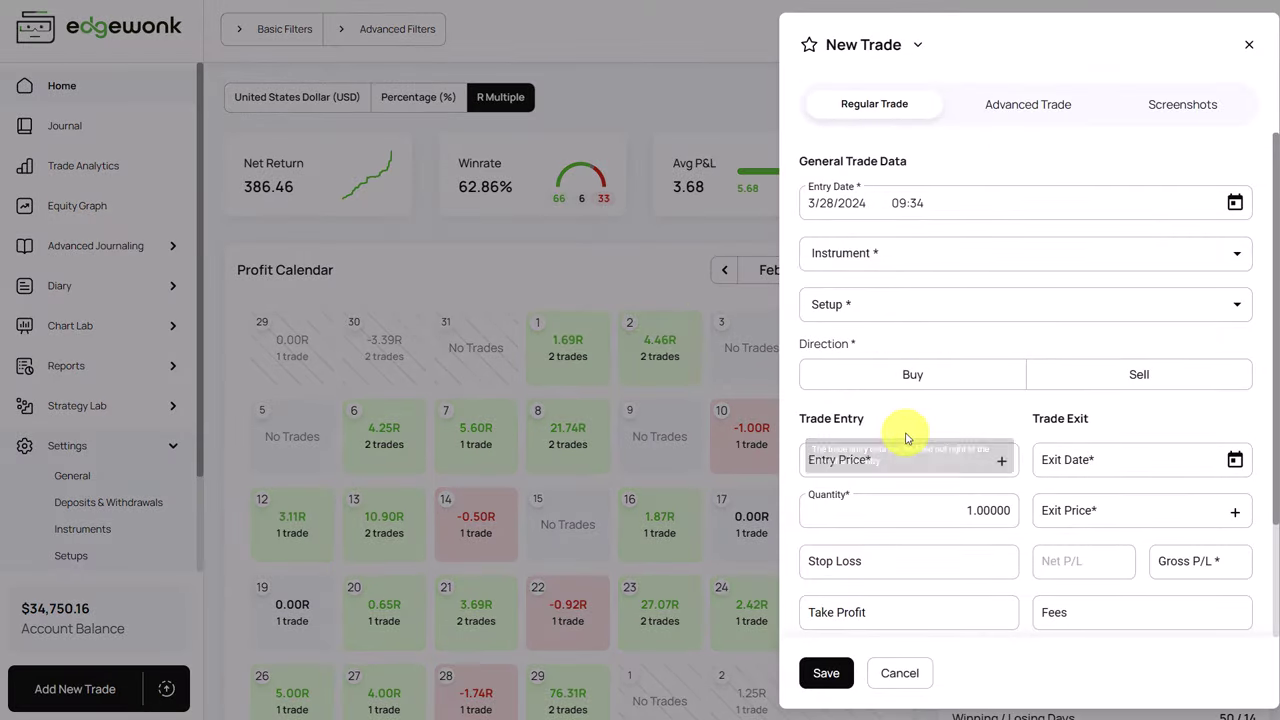
{"action": "scroll", "coordinate": [905, 432], "scroll_direction": "down", "scroll_amount": 2}
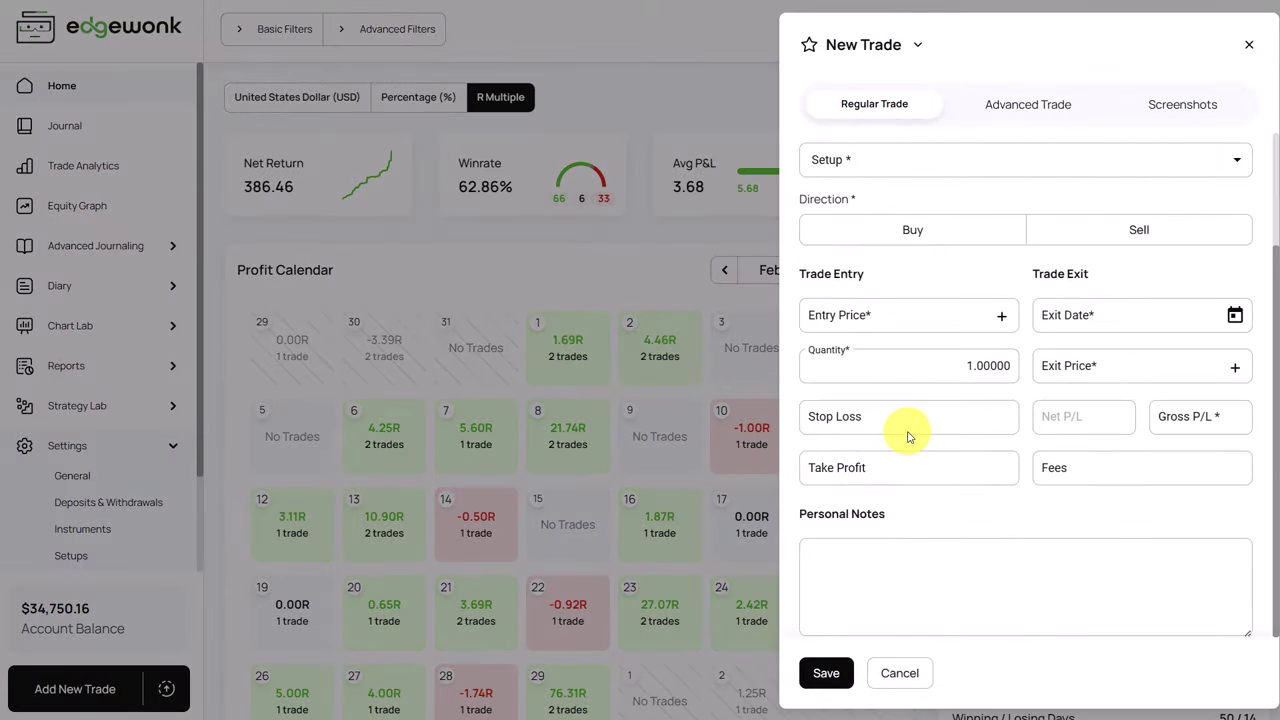
{"action": "left_click", "coordinate": [760, 265]}
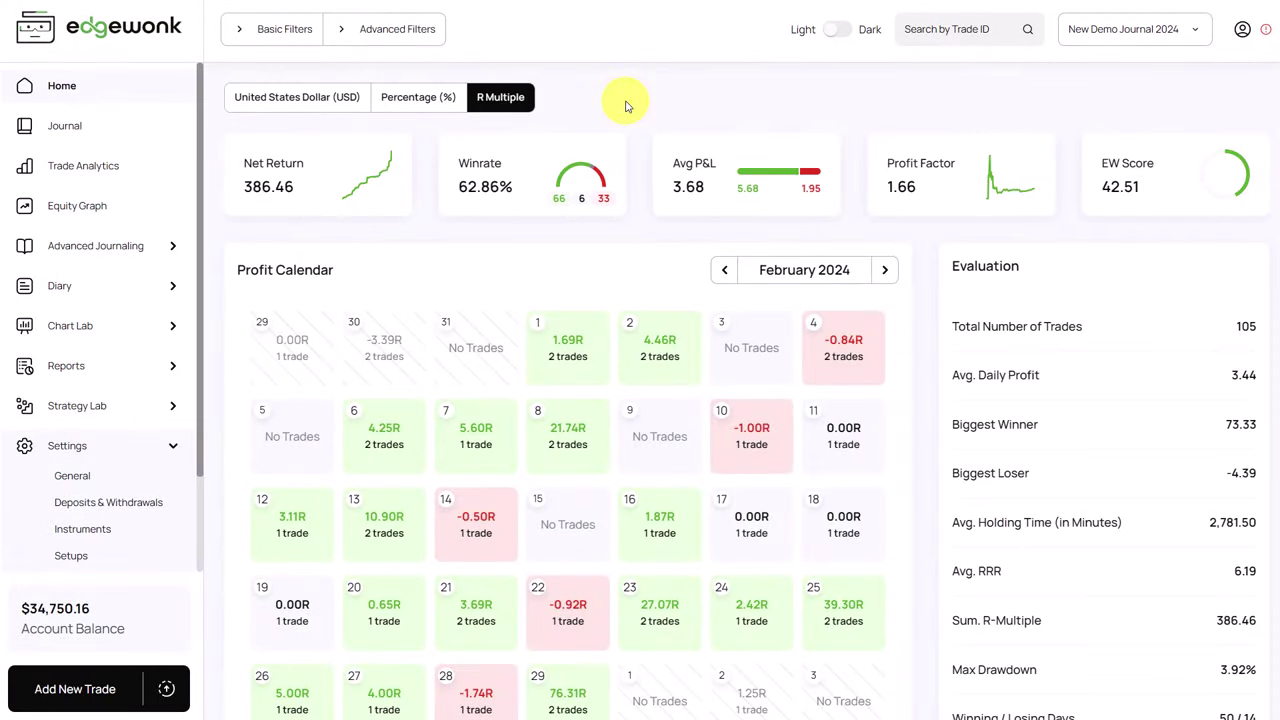